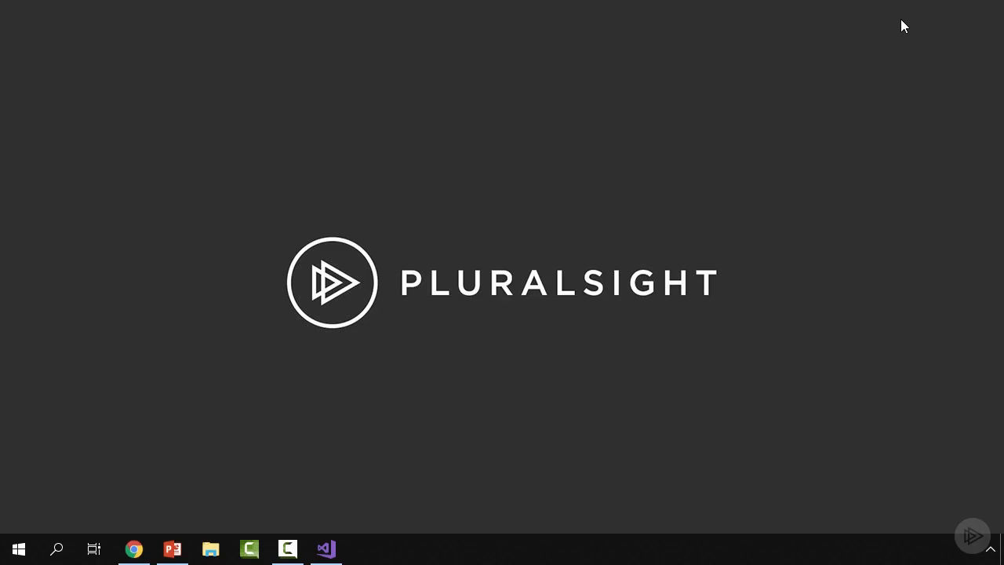
Search the computer for Storage and open Microsoft Azure Storage Explorer
{"action": "left_click", "coordinate": [59, 547]}
{"action": "type", "text": "Storage"}
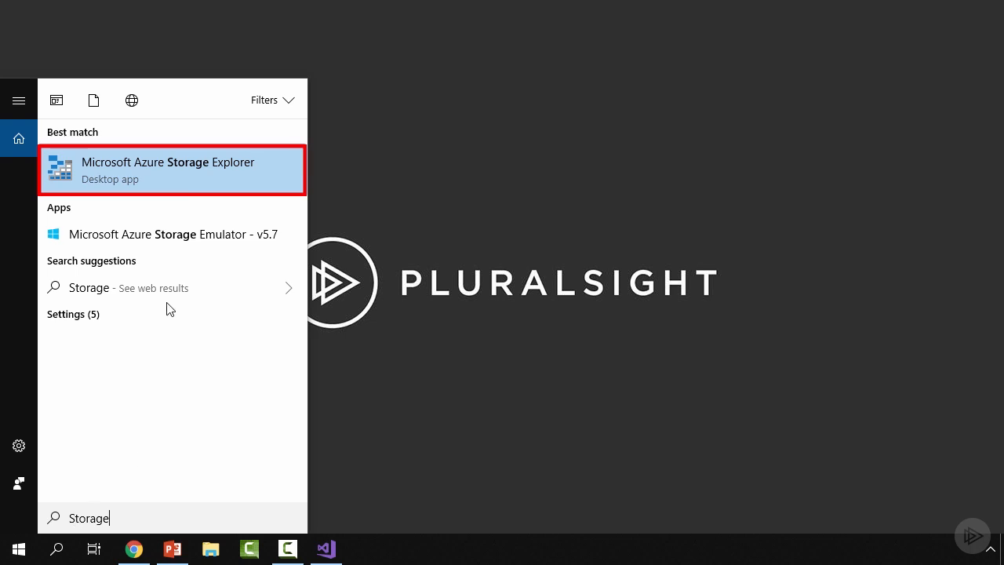
{"action": "left_click", "coordinate": [203, 175]}
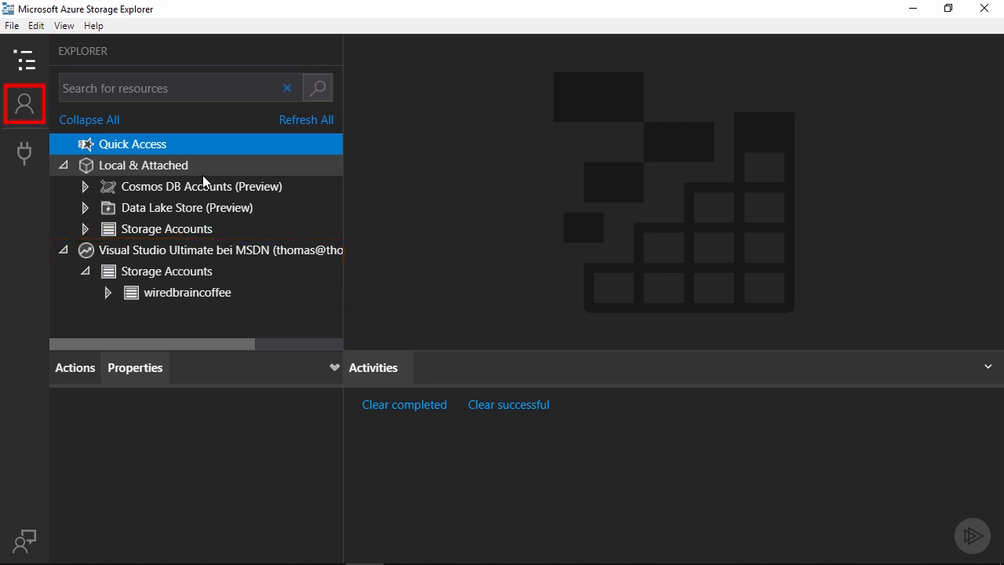
Review the account's subscriptions and the Azure Storage connection options, then return to the resource explorer without connecting
{"action": "left_click", "coordinate": [26, 110]}
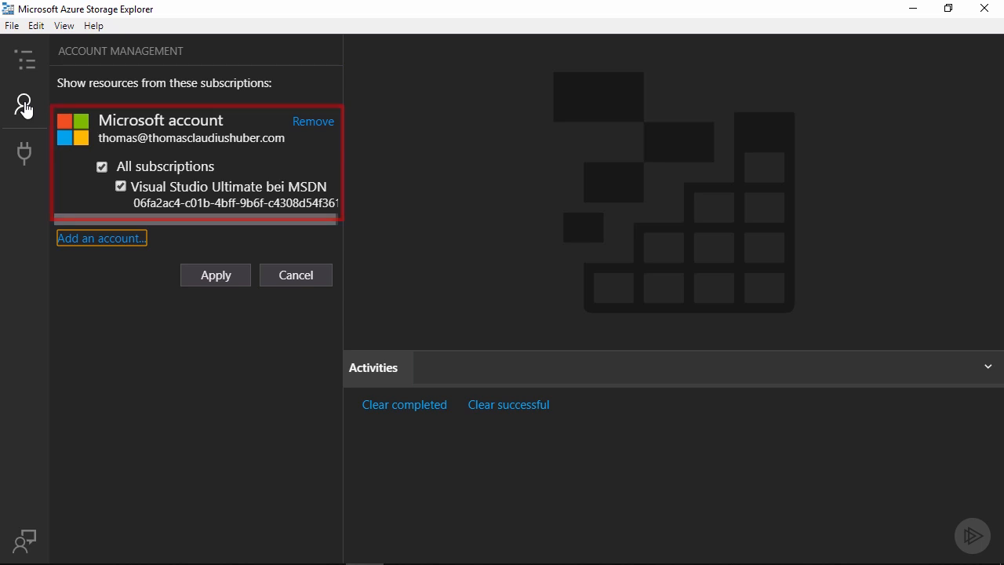
{"action": "left_click", "coordinate": [24, 156]}
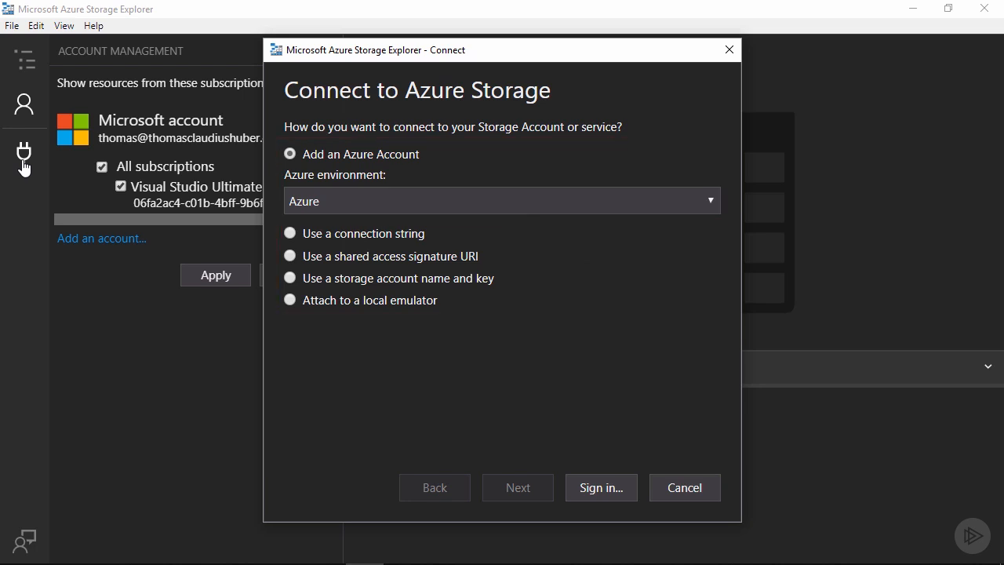
{"action": "left_click", "coordinate": [703, 486]}
{"action": "left_click", "coordinate": [23, 64]}
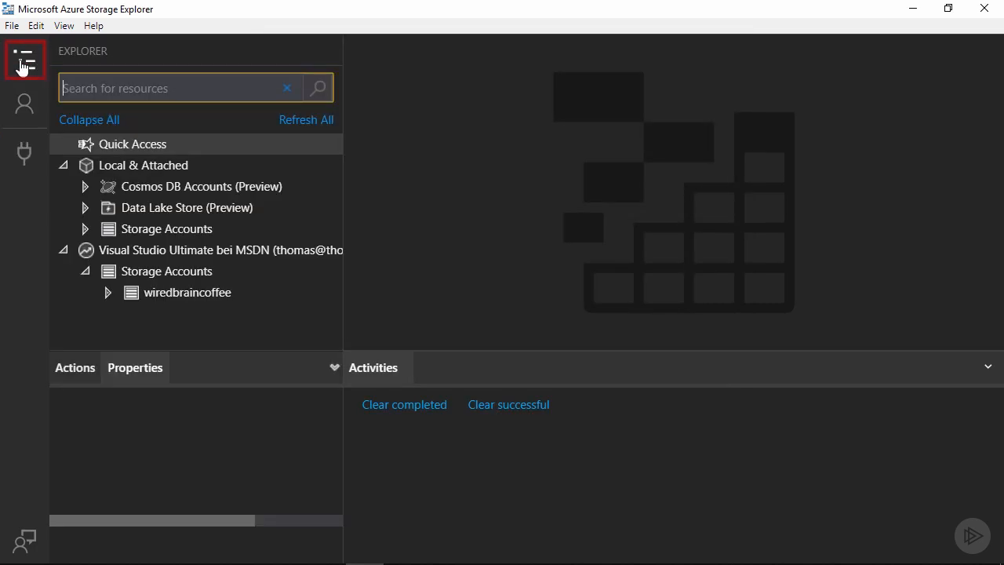
Collapse Local & Attached and expand the wiredbraincoffee storage account down to its blob containers
{"action": "left_click", "coordinate": [62, 165]}
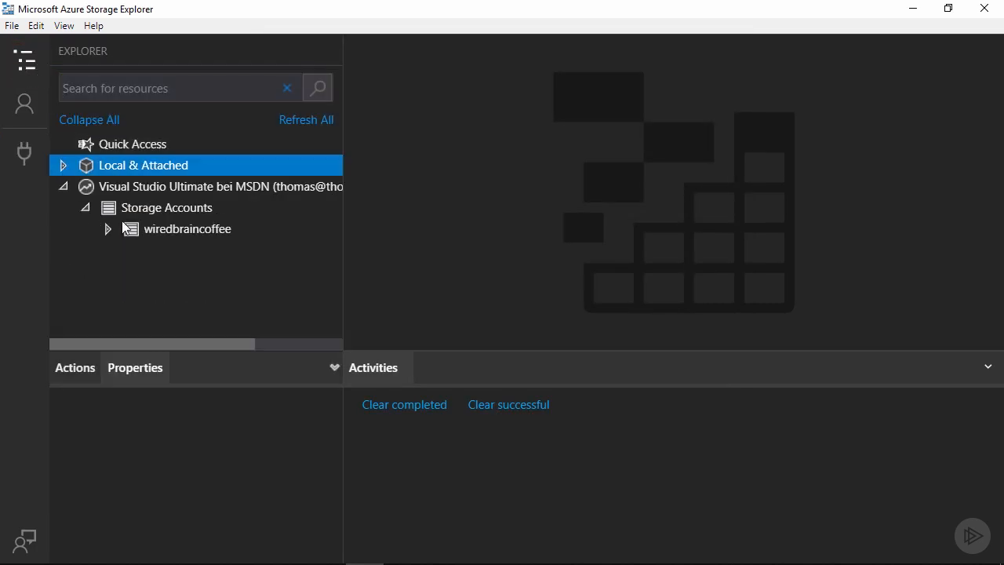
{"action": "left_click", "coordinate": [110, 229]}
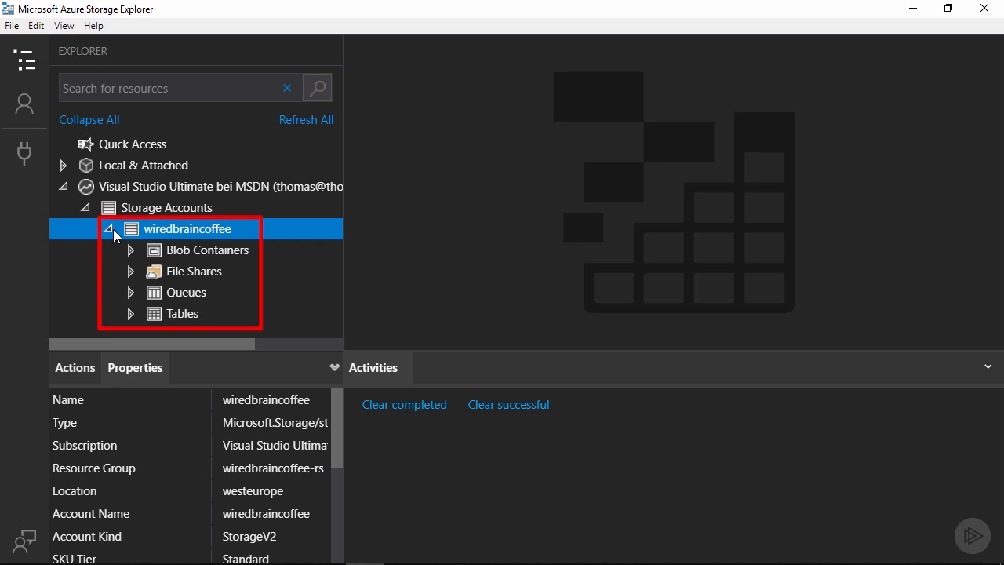
{"action": "left_click", "coordinate": [136, 248]}
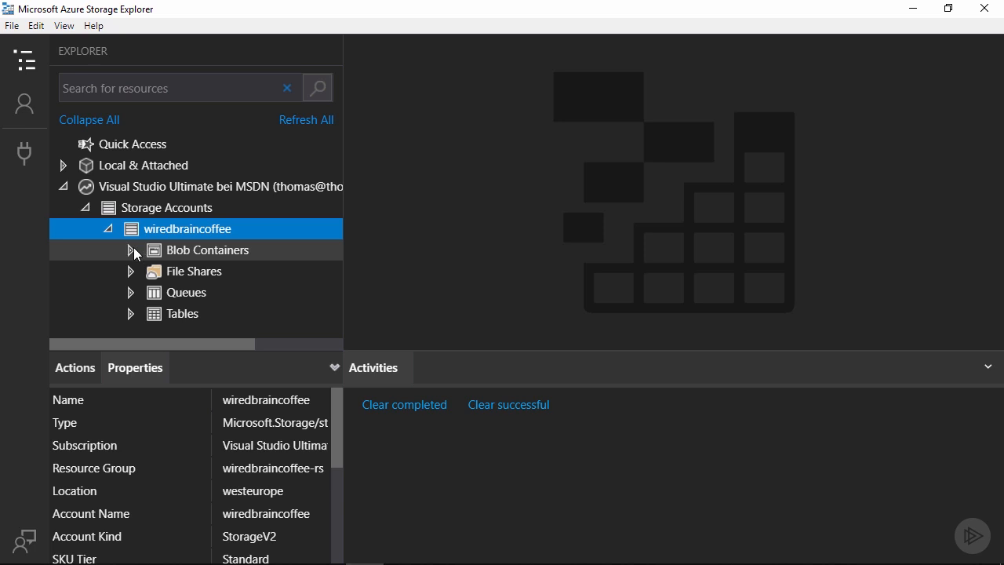
{"action": "left_click", "coordinate": [132, 248]}
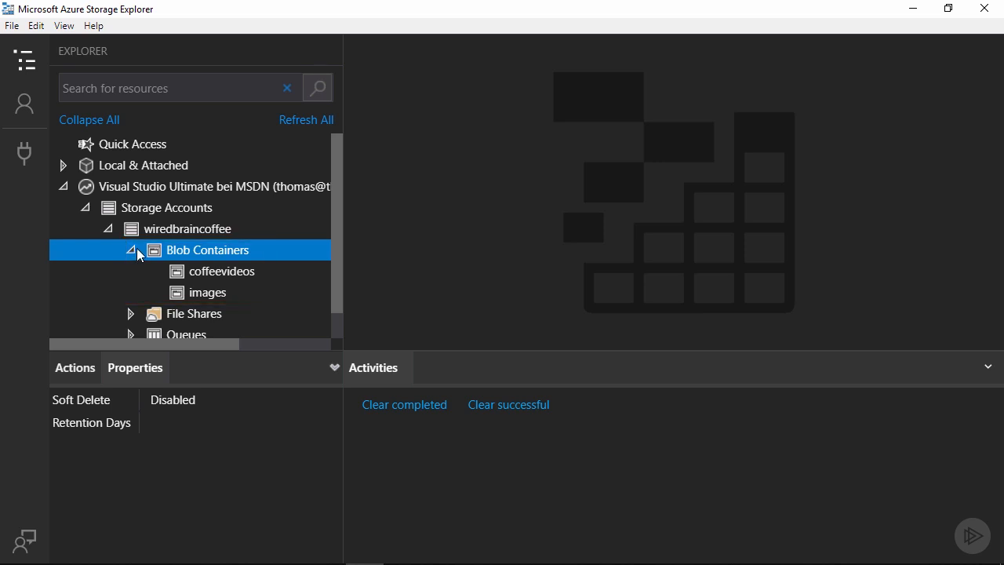
Review the actions available for the coffeevideos container and its public access level options, leaving the access level as it is
{"action": "right_click", "coordinate": [211, 277]}
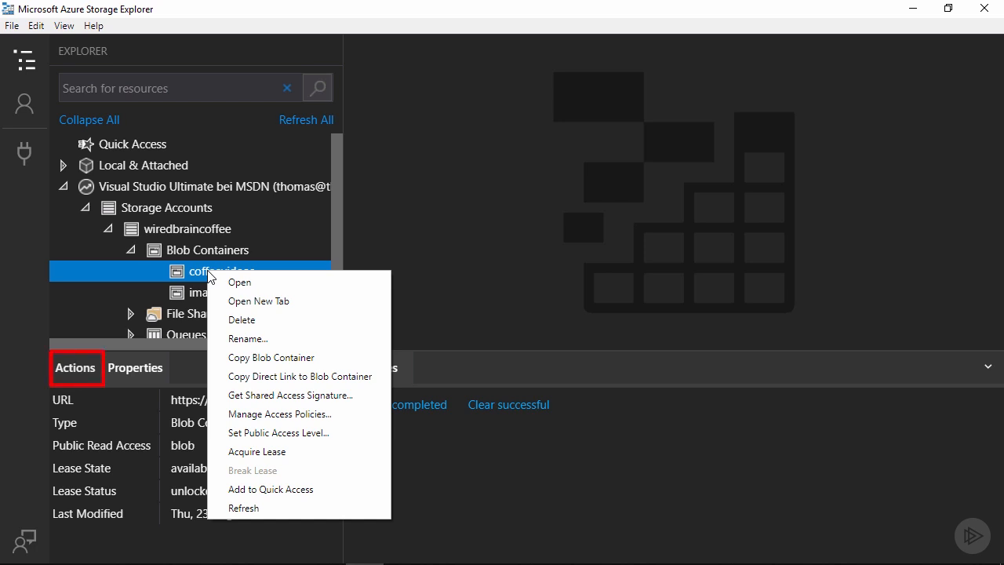
{"action": "left_click", "coordinate": [82, 367]}
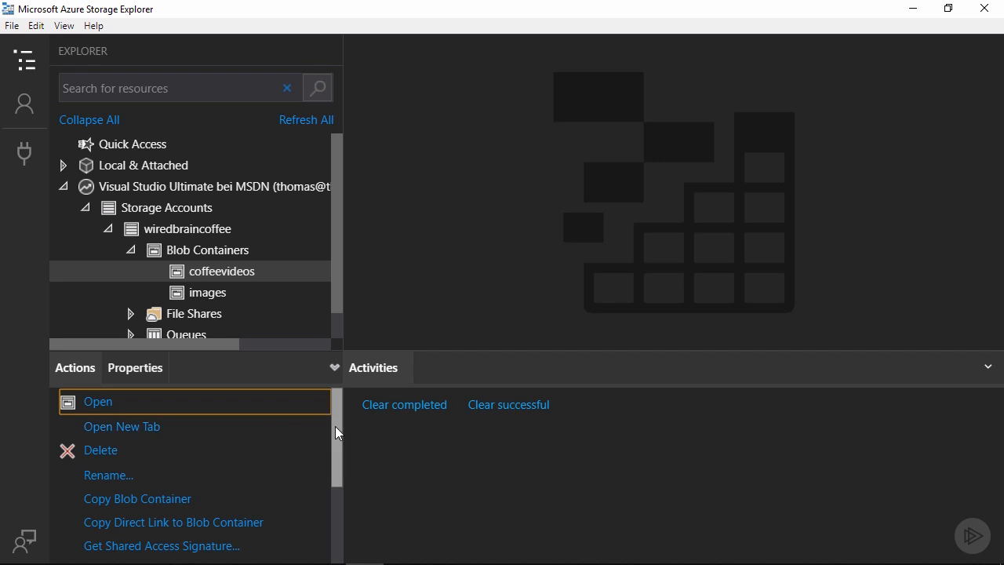
{"action": "left_click_drag", "start_coordinate": [338, 433], "coordinate": [345, 495]}
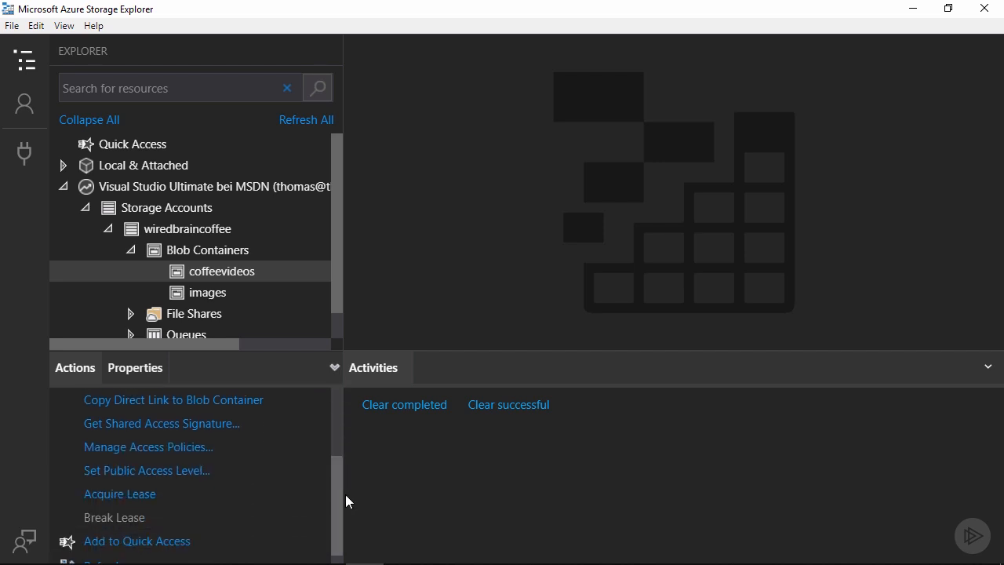
{"action": "left_click", "coordinate": [204, 474]}
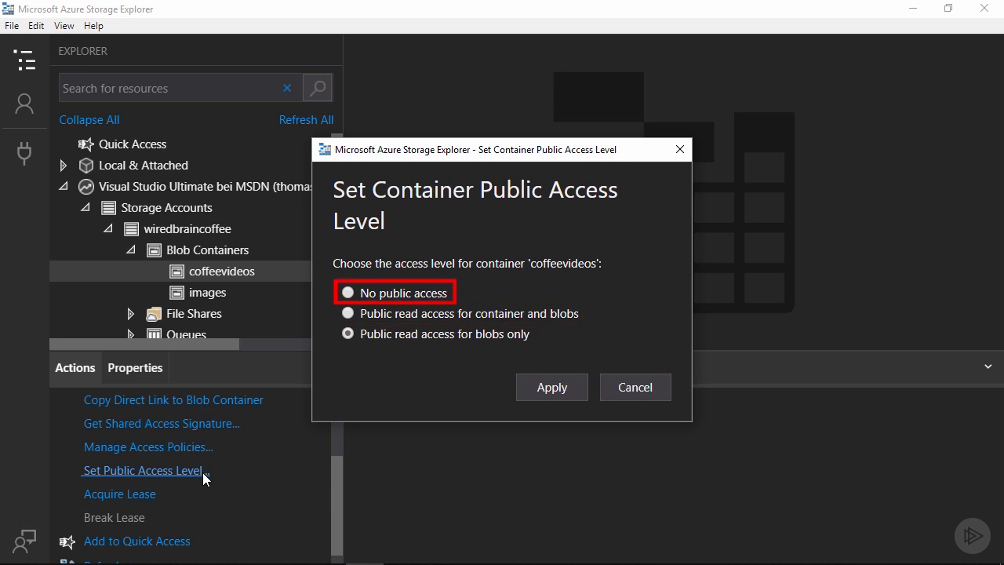
{"action": "left_click", "coordinate": [644, 397]}
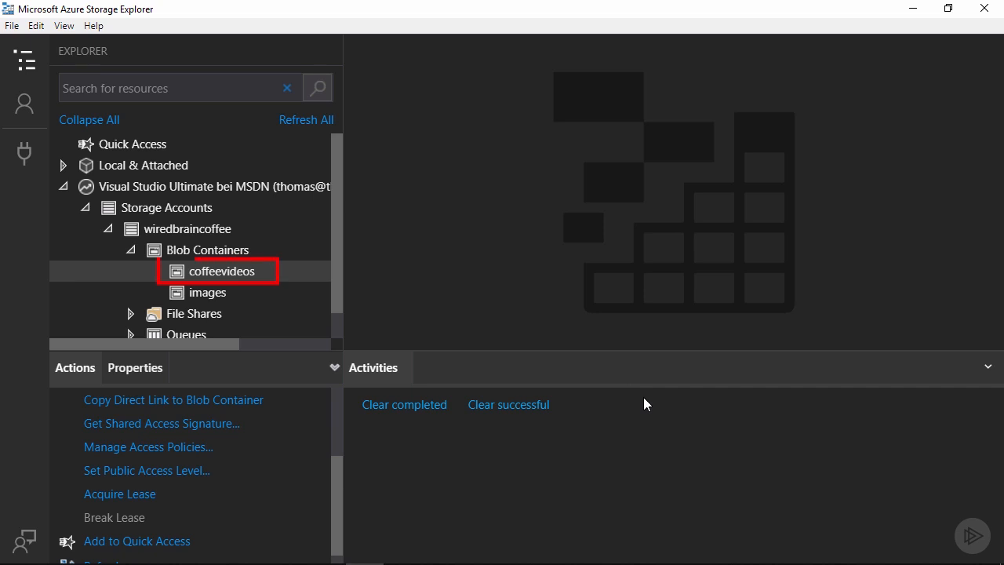
Open the coffeevideos container and widen its blob listing by narrowing the explorer pane
{"action": "left_click", "coordinate": [231, 275]}
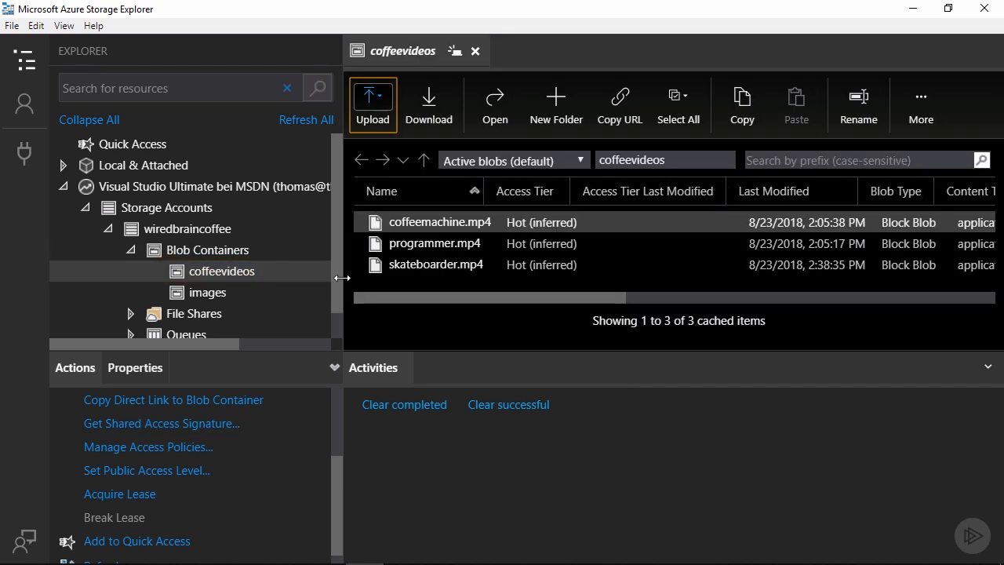
{"action": "left_click_drag", "start_coordinate": [338, 279], "coordinate": [195, 279]}
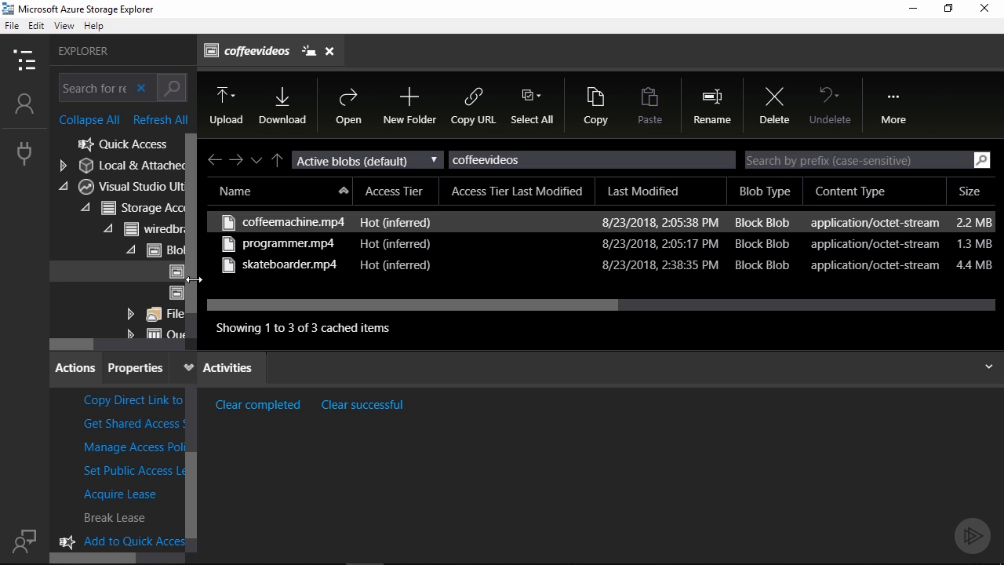
Set the ContentType property of coffeemachine.mp4 to video/mp4, save it, and refresh the blob listing
{"action": "right_click", "coordinate": [429, 228]}
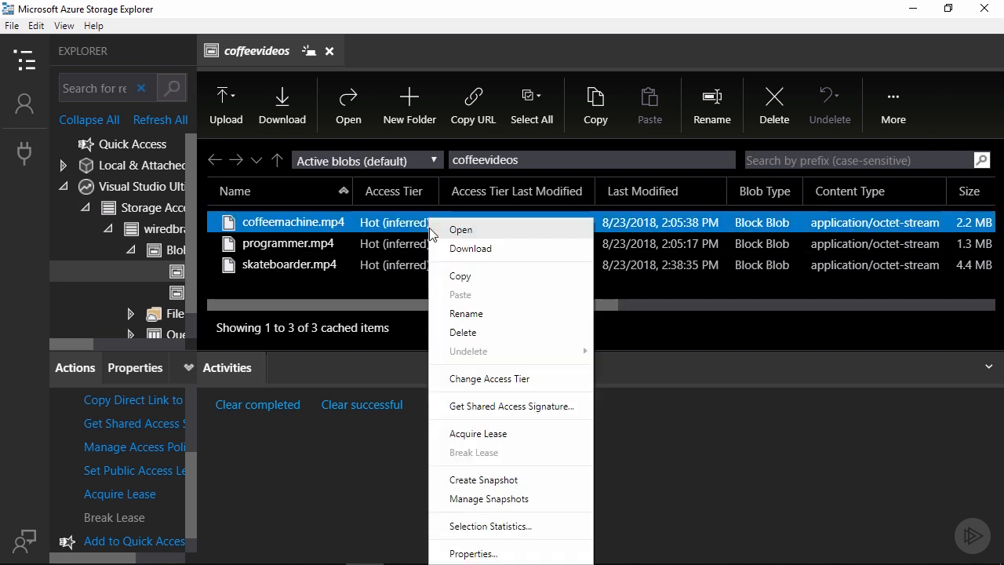
{"action": "left_click", "coordinate": [473, 554]}
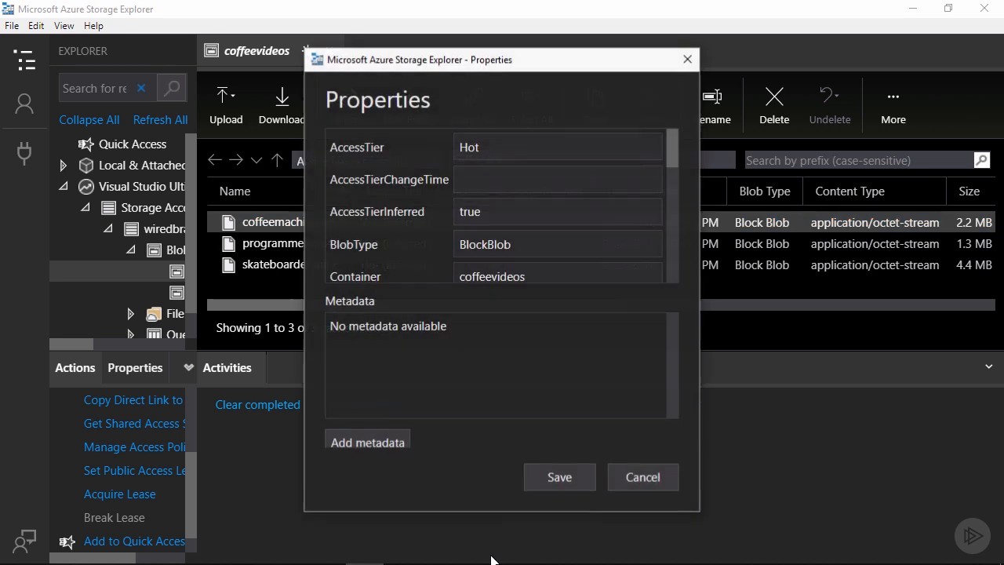
{"action": "left_click_drag", "start_coordinate": [677, 145], "coordinate": [687, 273]}
{"action": "triple_click", "coordinate": [652, 268]}
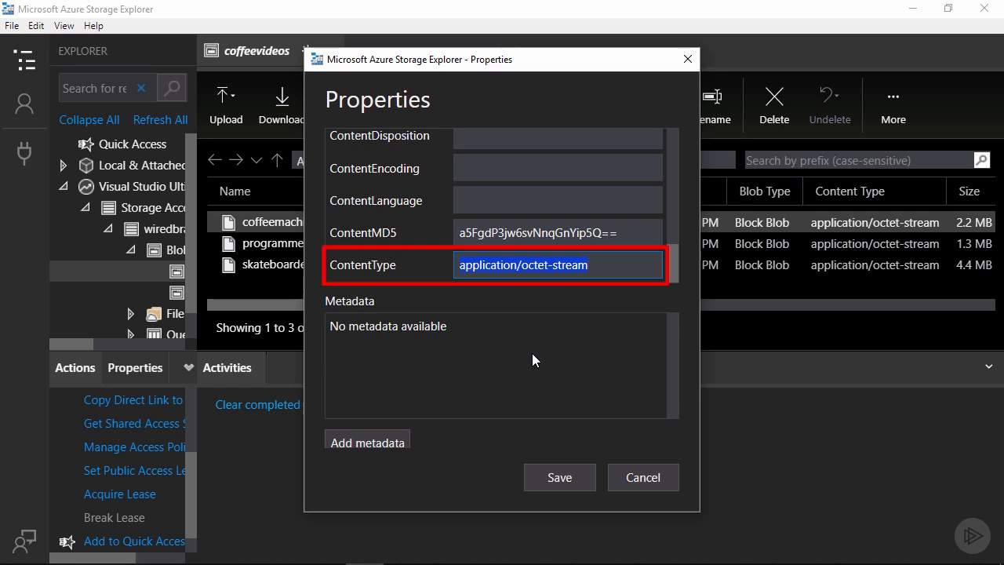
{"action": "type", "text": "video/mp4"}
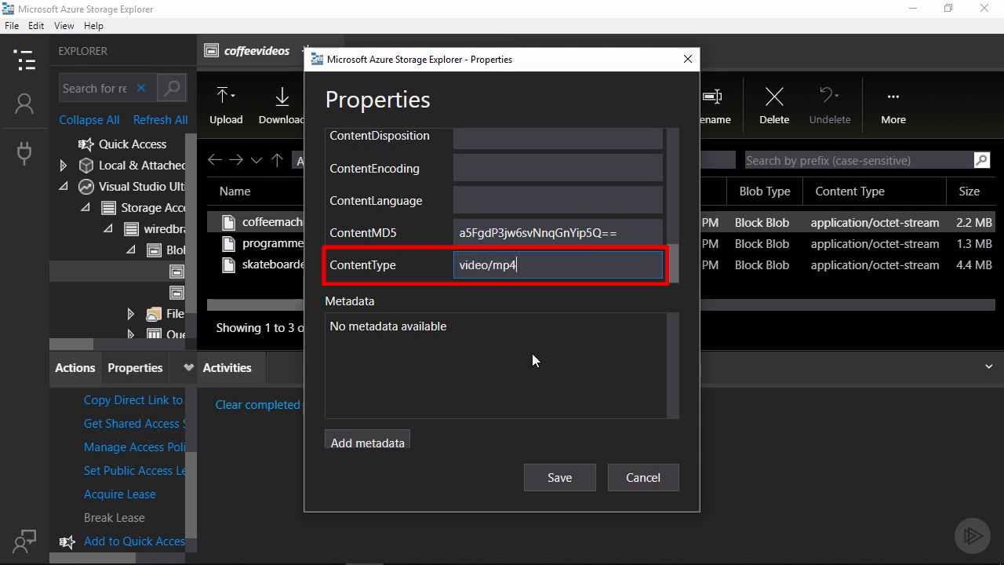
{"action": "left_click", "coordinate": [560, 468]}
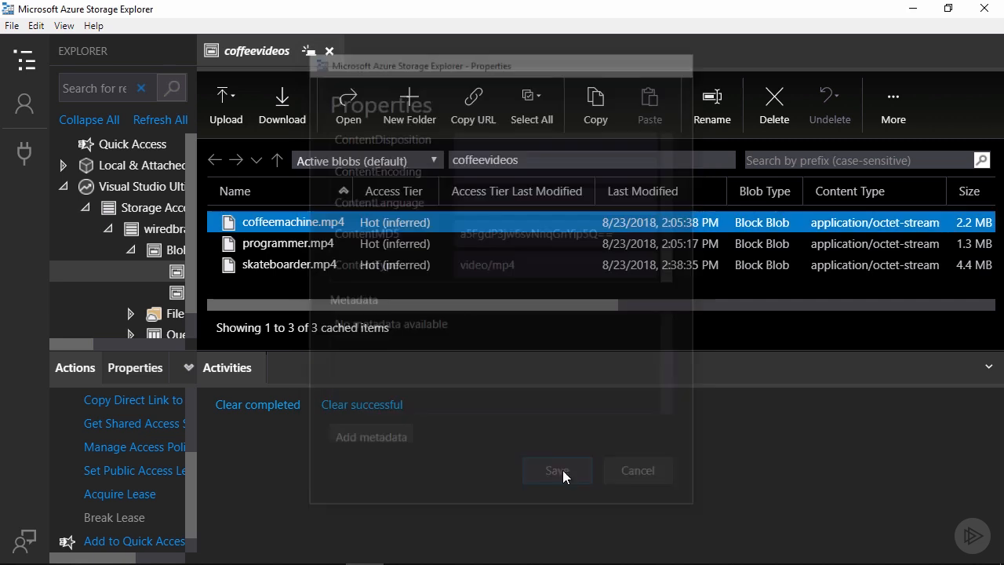
{"action": "left_click", "coordinate": [894, 109]}
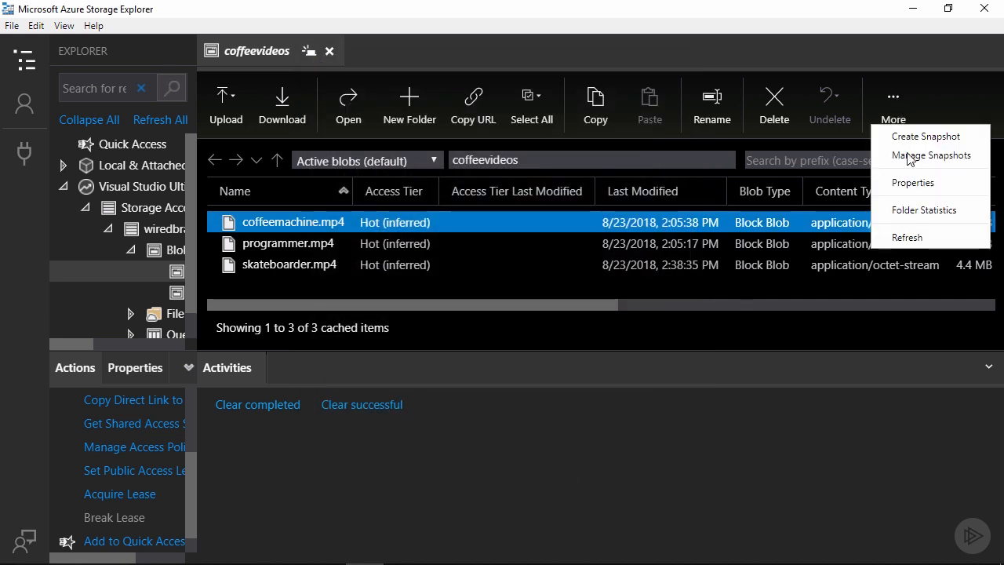
{"action": "left_click", "coordinate": [913, 234]}
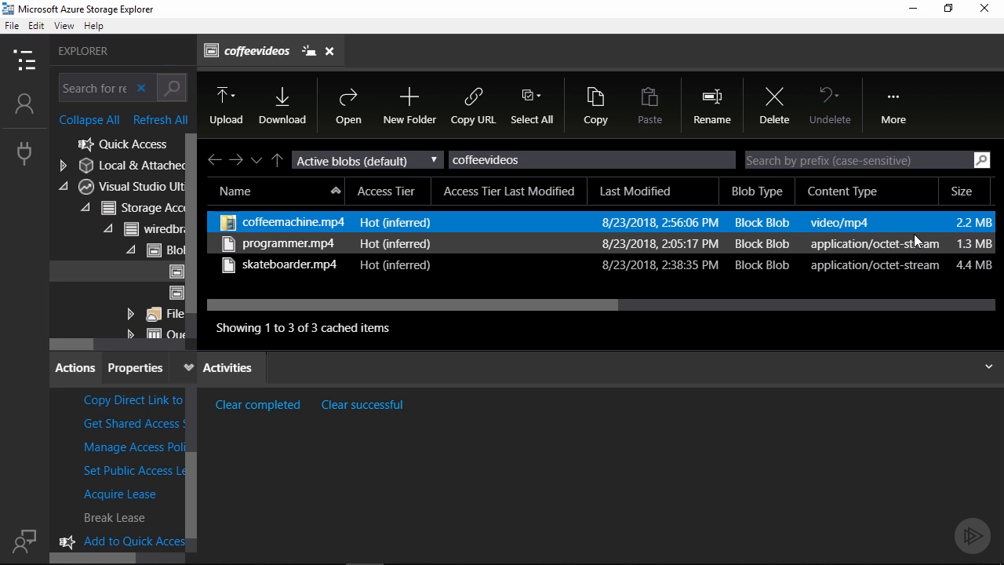
Switch to Visual Studio and open CoffeeVideoStorage.cs at the UploadVideoAsync method
{"action": "key", "text": "alt+Tab"}
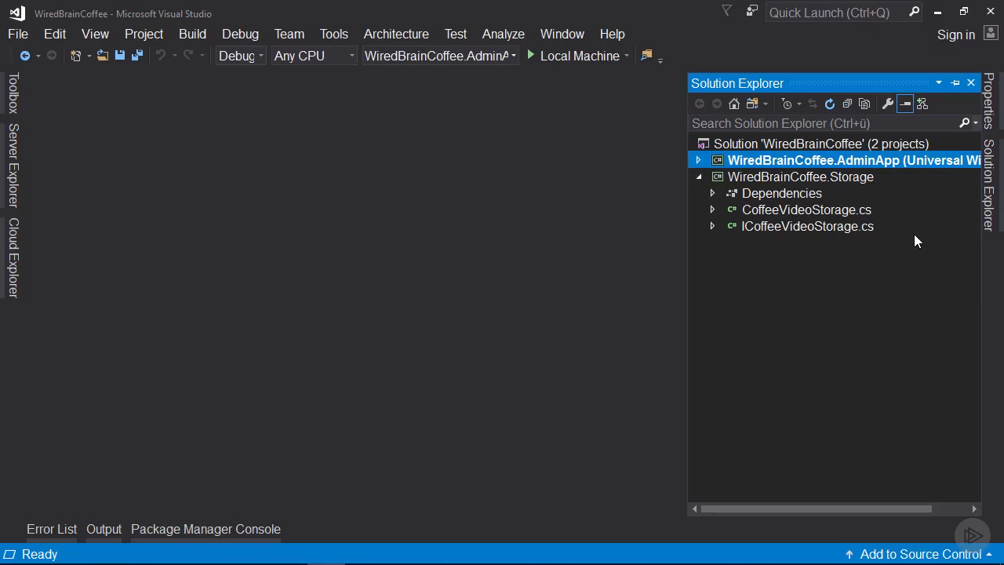
{"action": "double_click", "coordinate": [860, 211]}
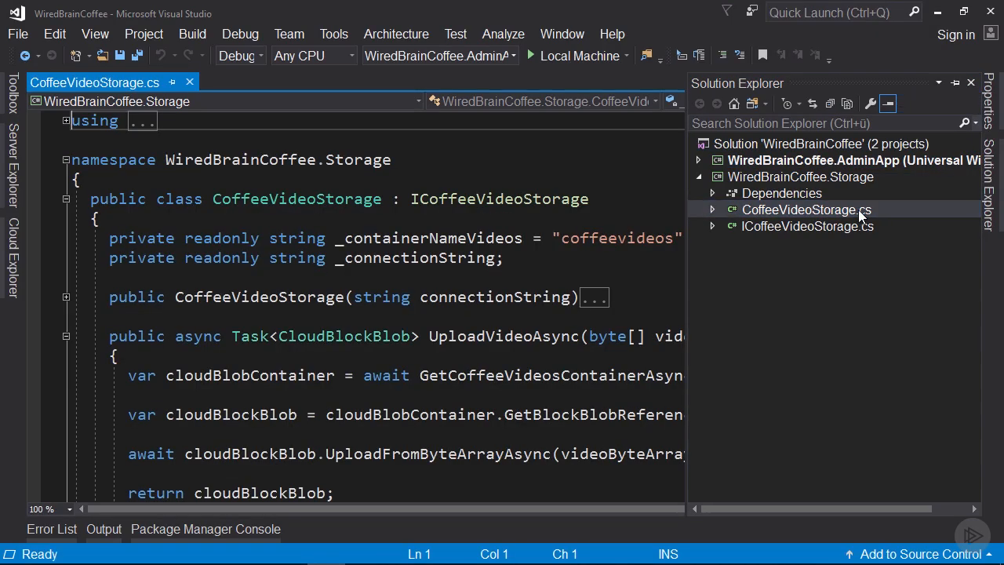
{"action": "left_click", "coordinate": [658, 268]}
{"action": "left_click_drag", "start_coordinate": [970, 177], "coordinate": [972, 223]}
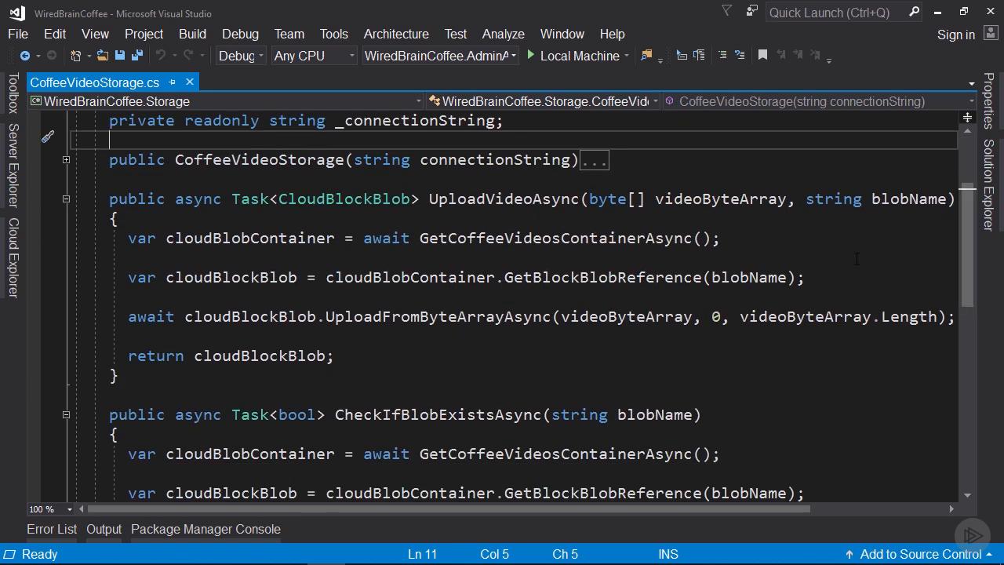
In UploadVideoAsync, add cloudBlockBlob.Properties.ContentType = "video/mp4"; after the GetBlockBlobReference line, before the upload call
{"action": "left_click", "coordinate": [846, 285]}
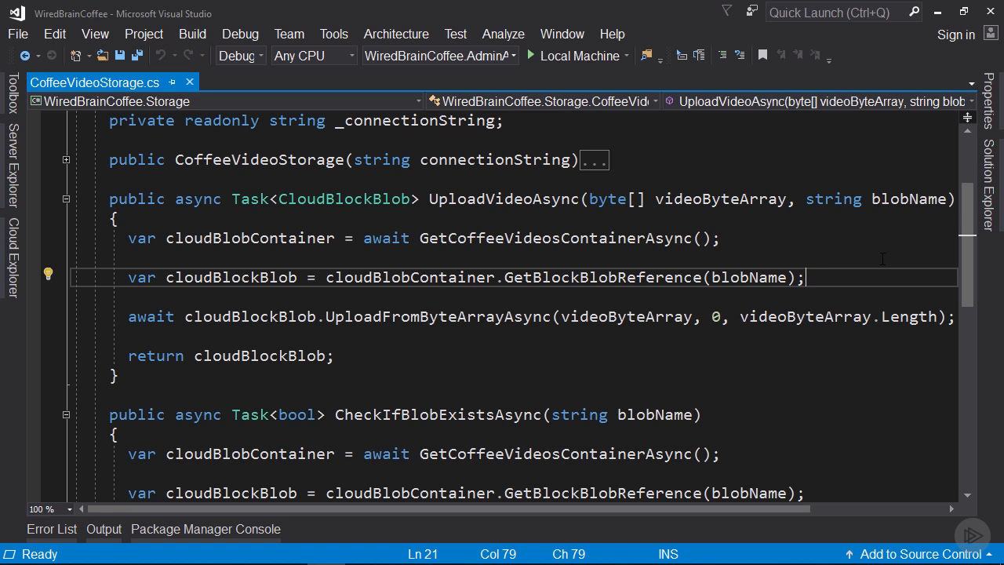
{"action": "key", "text": "Return"}
{"action": "key", "text": "Return"}
{"action": "type", "text": "cloudBlock"}
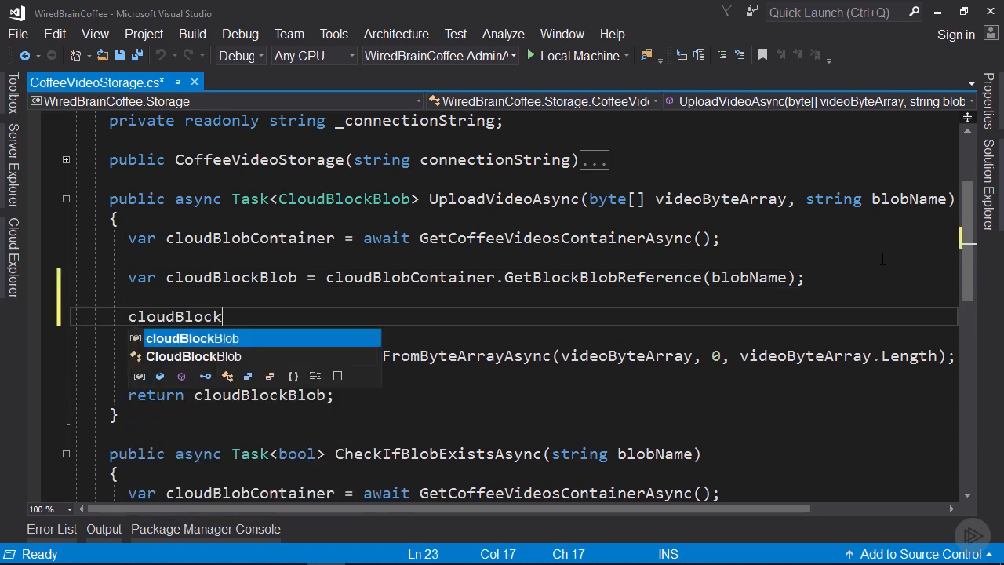
{"action": "key", "text": "Tab"}
{"action": "type", "text": ".Proper"}
{"action": "key", "text": "Tab"}
{"action": "type", "text": ".ContentTy"}
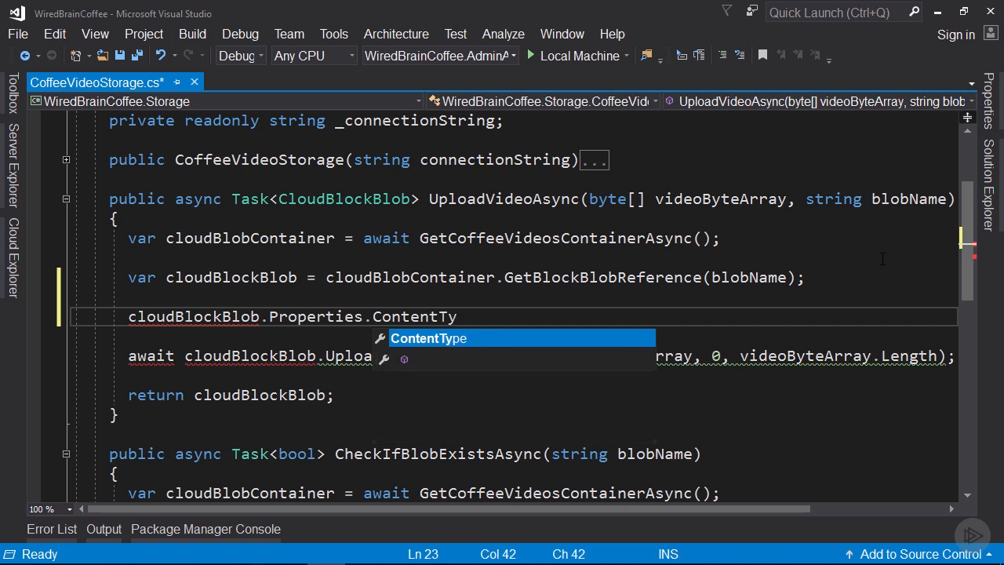
{"action": "type", "text": "pe = \"video/m"}
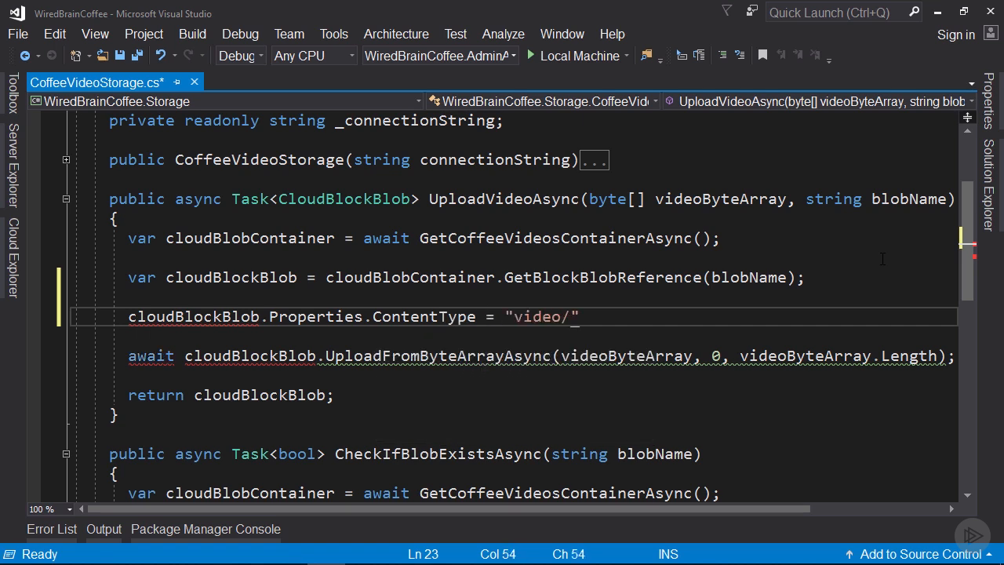
{"action": "type", "text": "p4\";"}
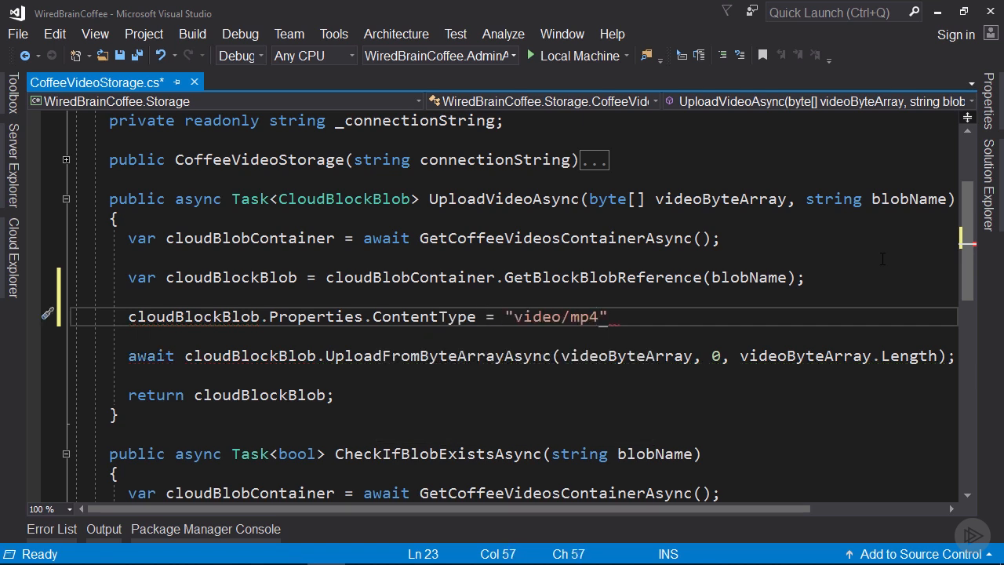
Run the WiredBrainCoffee admin app and upload the video artist.mp4 under the blob name artist
{"action": "left_click", "coordinate": [569, 56]}
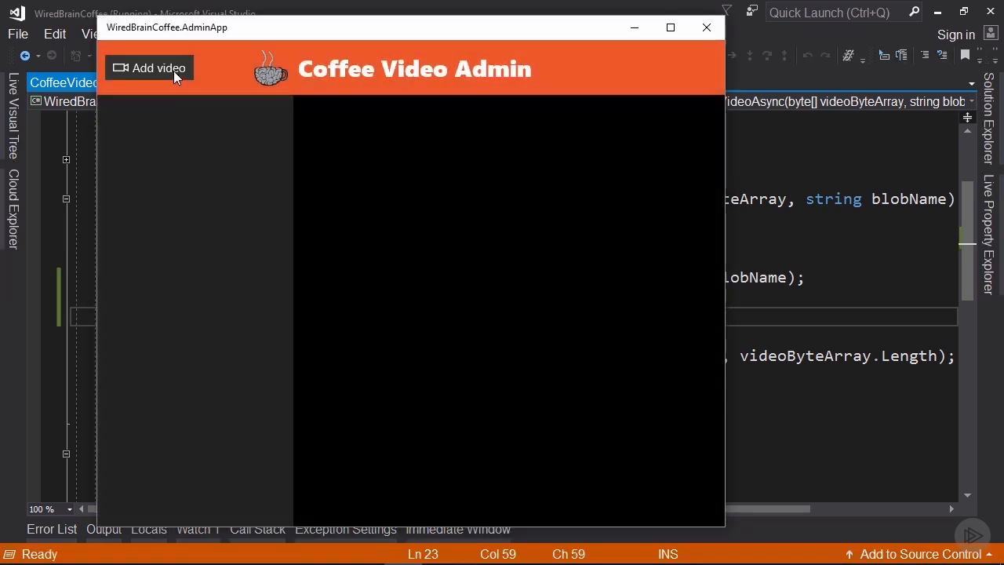
{"action": "left_click", "coordinate": [174, 72]}
{"action": "left_click", "coordinate": [299, 248]}
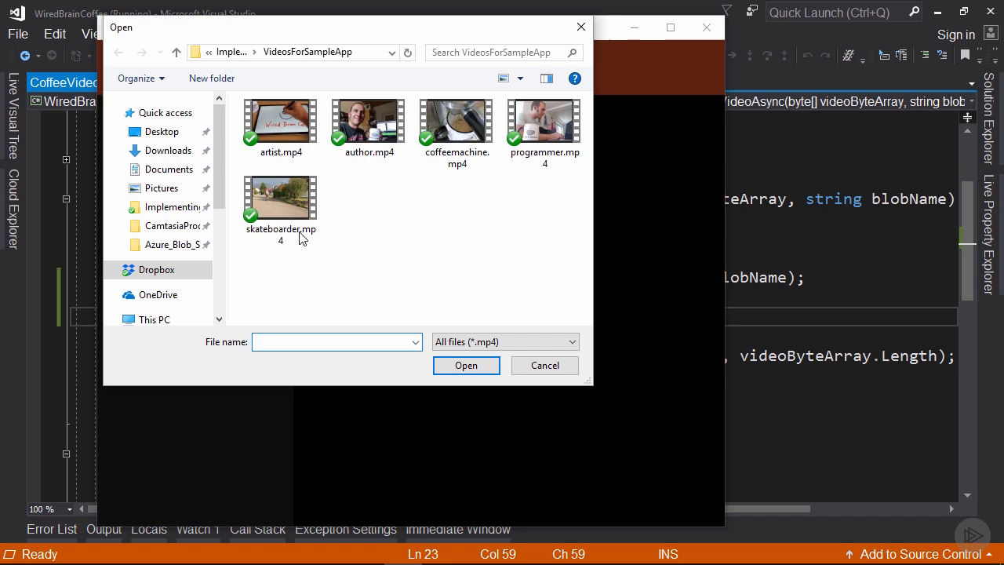
{"action": "left_click", "coordinate": [292, 150]}
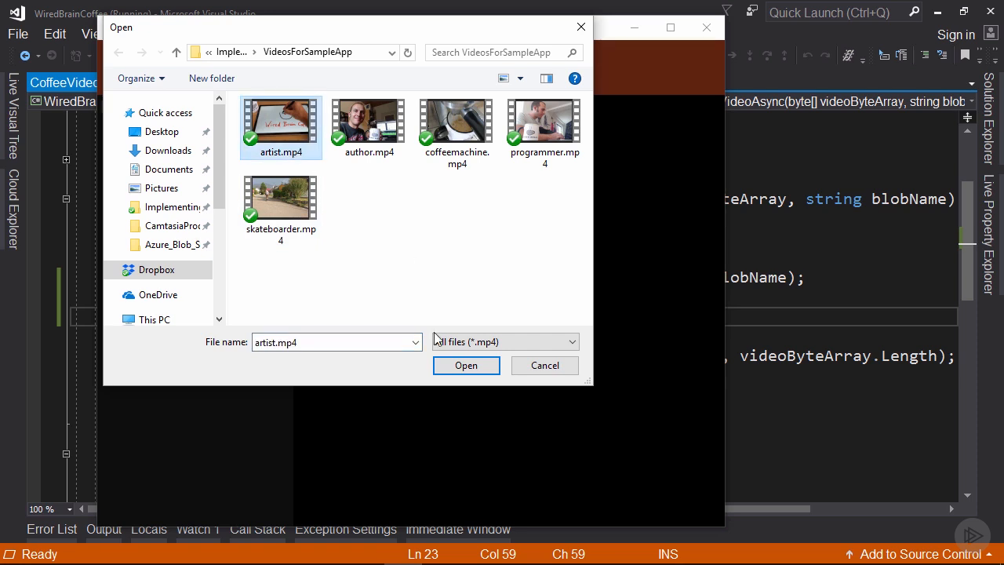
{"action": "left_click", "coordinate": [457, 367]}
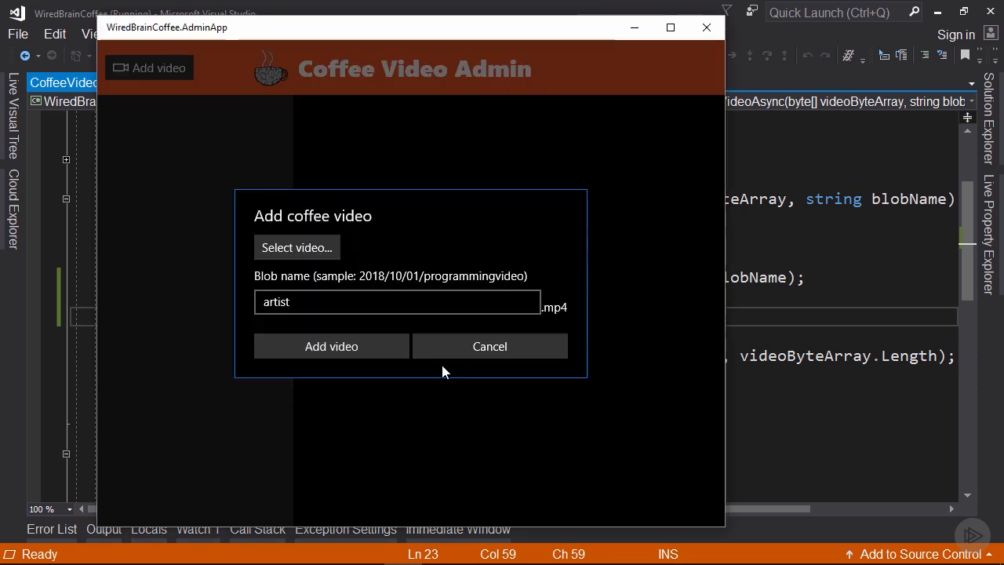
{"action": "left_click", "coordinate": [334, 349]}
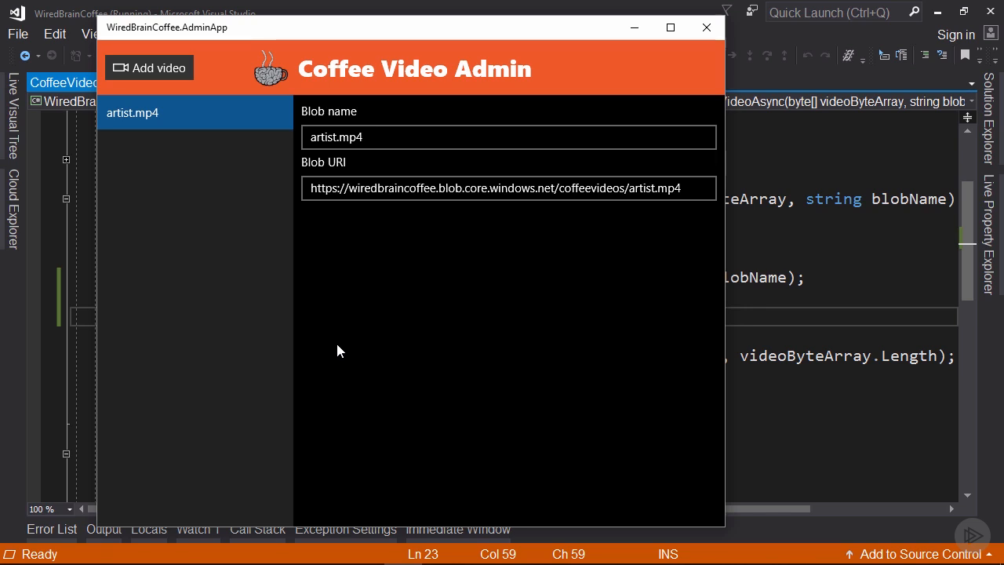
Switch to Azure Storage Explorer and refresh the coffeevideos blob listing to check the content type of artist.mp4
{"action": "key", "text": "alt+Tab"}
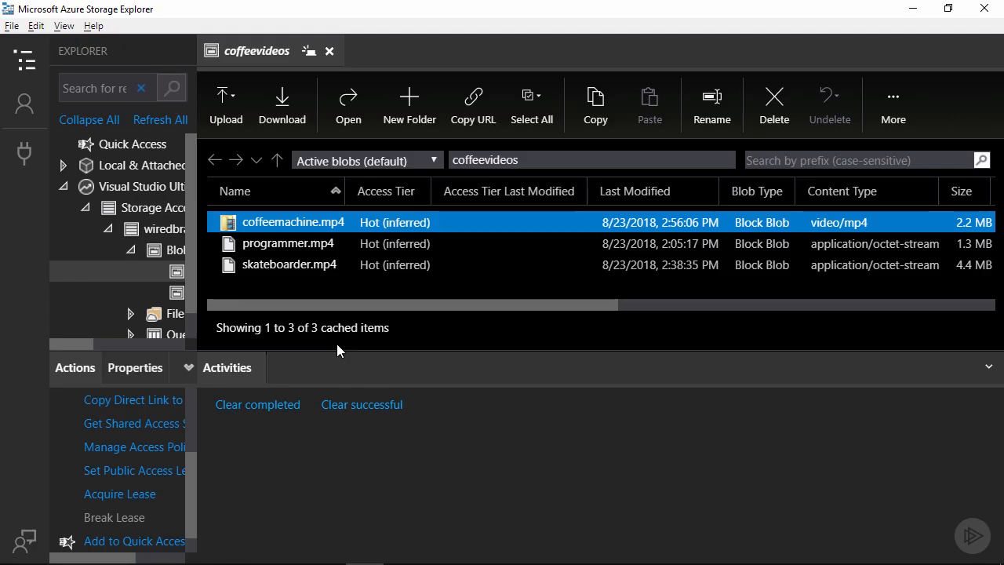
{"action": "left_click", "coordinate": [895, 97]}
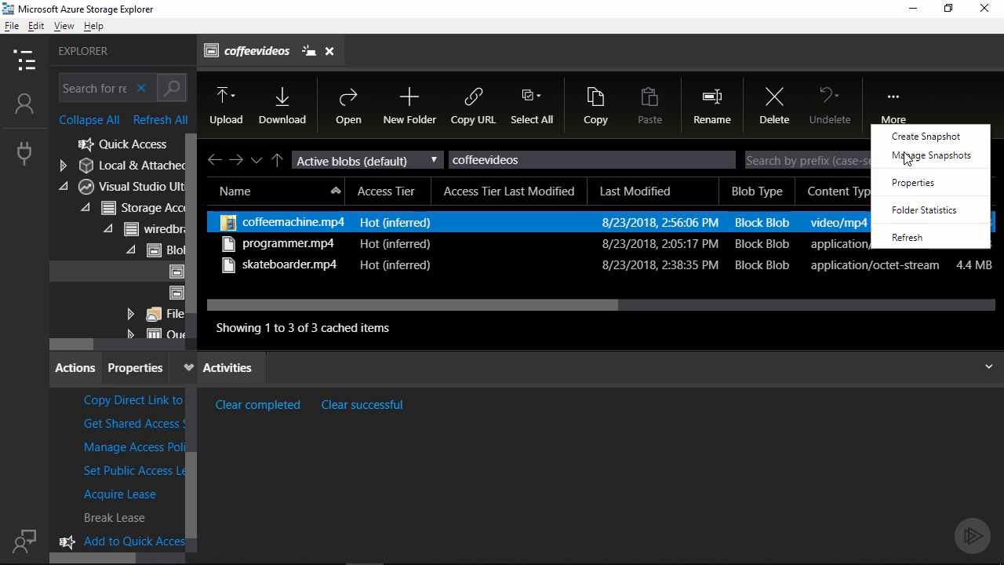
{"action": "left_click", "coordinate": [908, 237]}
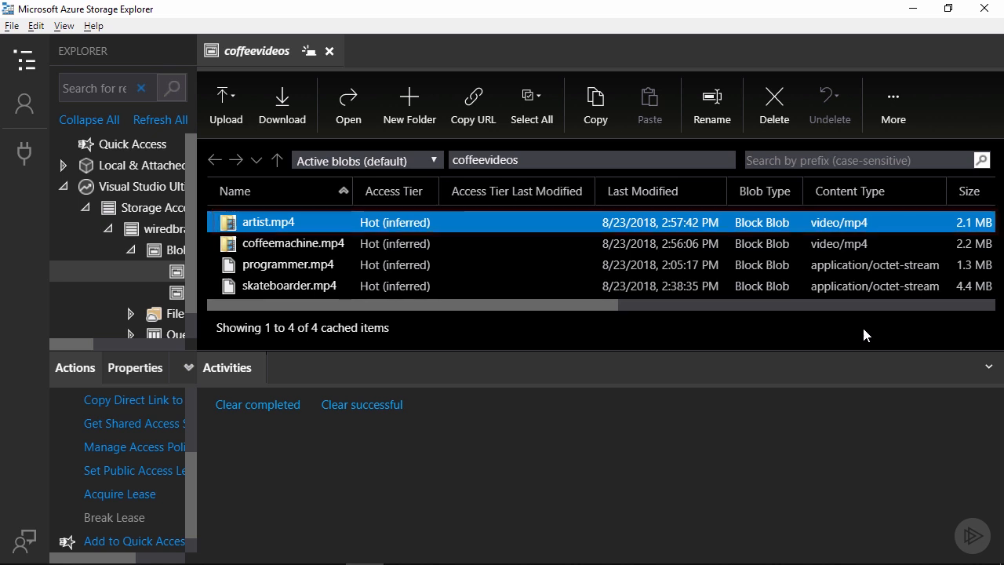
Set the ContentType property of programmer.mp4 to video/mp4
{"action": "right_click", "coordinate": [793, 271]}
{"action": "left_click", "coordinate": [829, 552]}
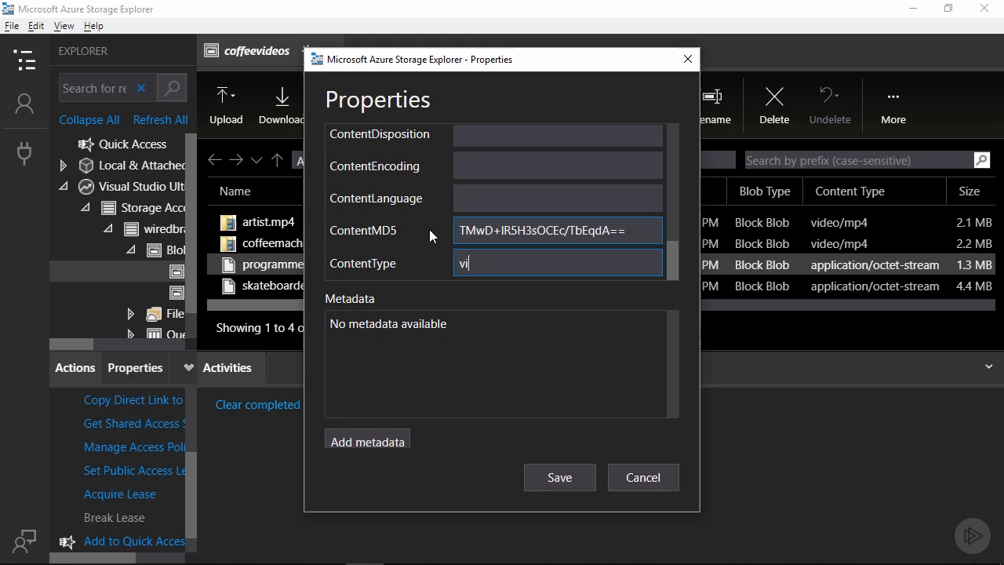
{"action": "type", "text": "deo/mp4"}
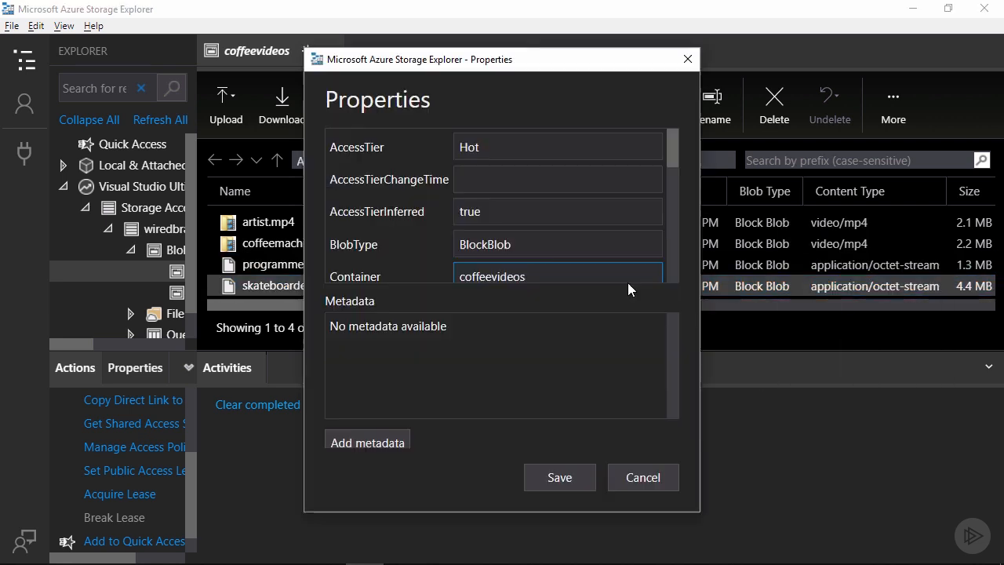
Set the ContentType property of skateboarder.mp4 to video/mp4, save it, and refresh the blob listing
{"action": "scroll", "coordinate": [628, 283], "scroll_direction": "down", "scroll_amount": 6}
{"action": "left_click_drag", "start_coordinate": [595, 266], "coordinate": [412, 261]}
{"action": "type", "text": "video/mp4"}
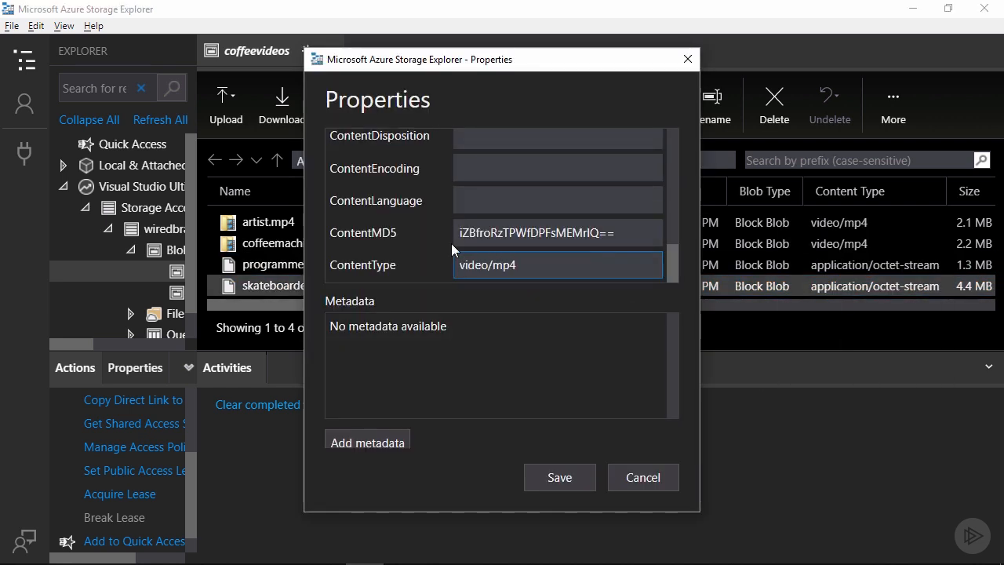
{"action": "left_click", "coordinate": [577, 474]}
{"action": "left_click", "coordinate": [910, 115]}
{"action": "left_click", "coordinate": [895, 238]}
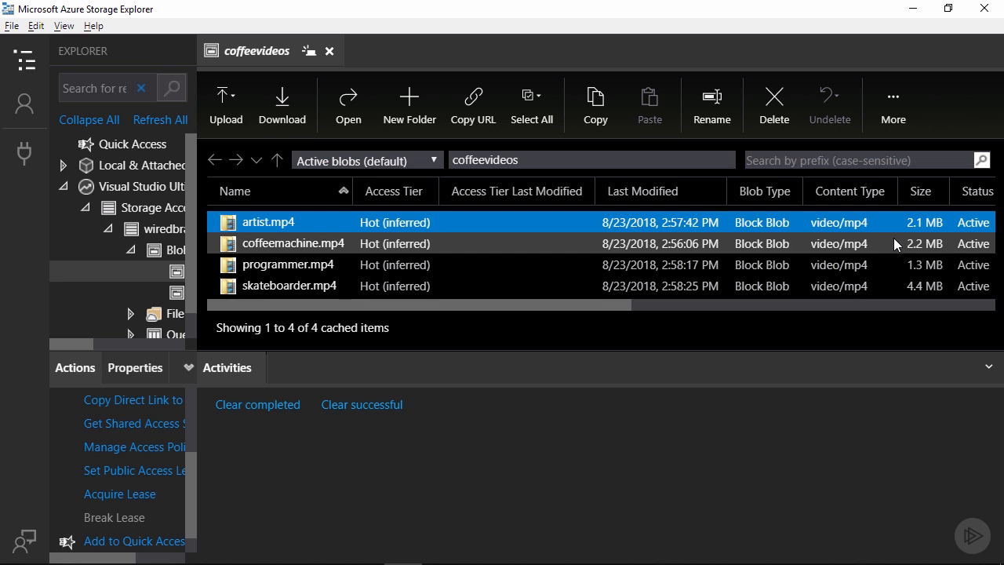
Switch to Visual Studio and open the Cloud Explorer
{"action": "key", "text": "alt+Tab"}
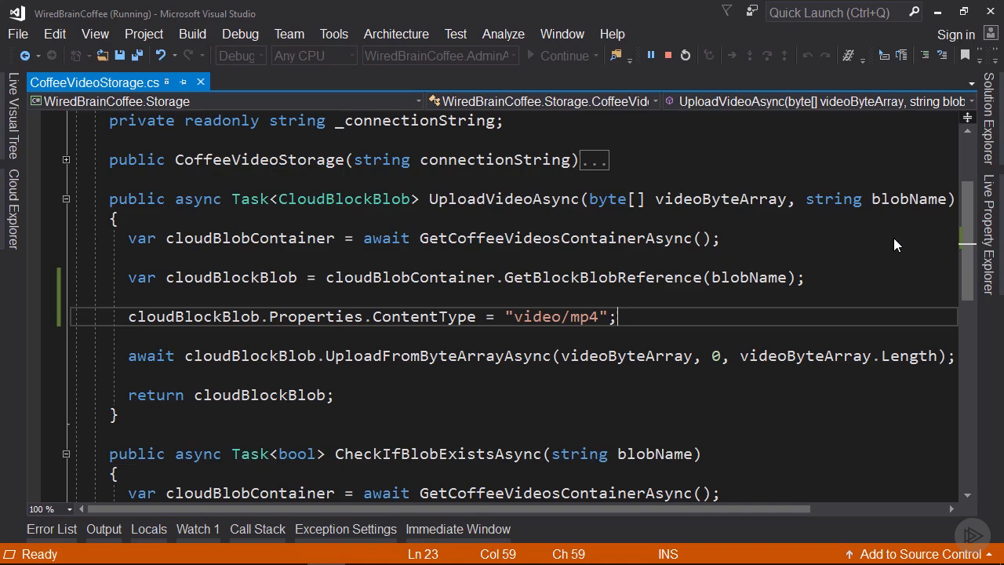
{"action": "left_click", "coordinate": [95, 34]}
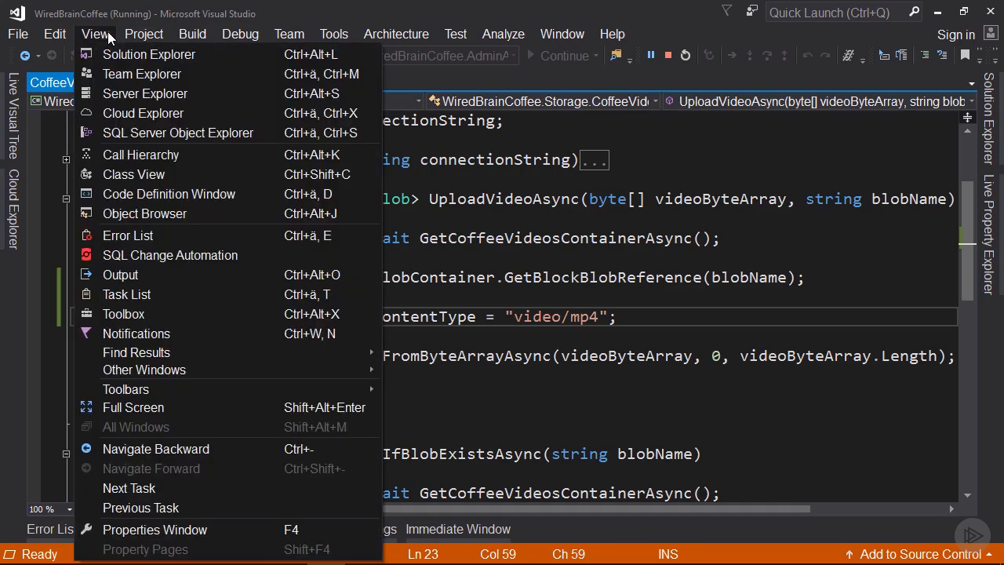
{"action": "left_click", "coordinate": [143, 119]}
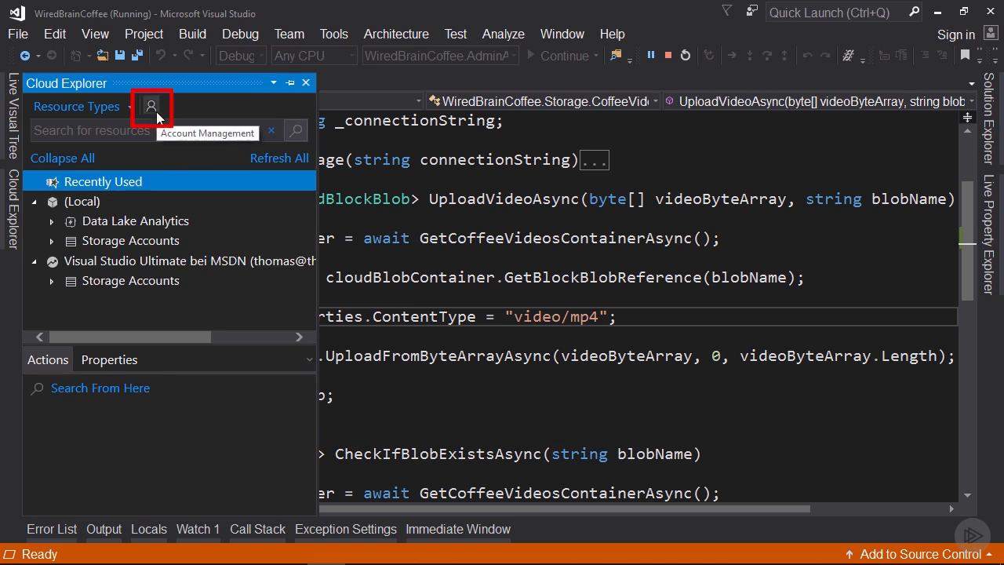
Collapse the (Local) node and expand the subscription's wiredbraincoffee storage account down to its blob containers
{"action": "left_click", "coordinate": [52, 201]}
{"action": "left_click", "coordinate": [35, 203]}
{"action": "left_click", "coordinate": [58, 242]}
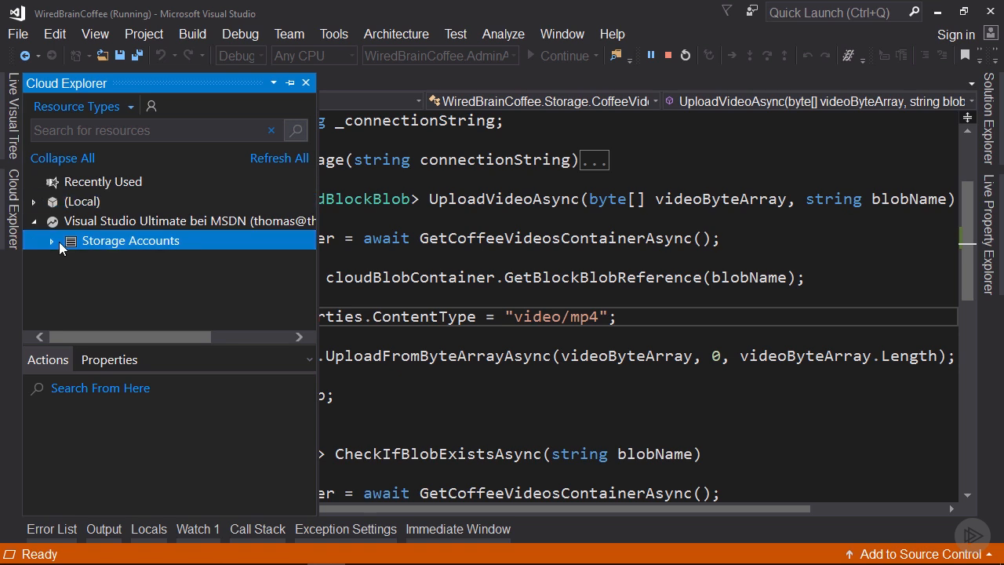
{"action": "left_click", "coordinate": [52, 240]}
{"action": "left_click", "coordinate": [63, 259]}
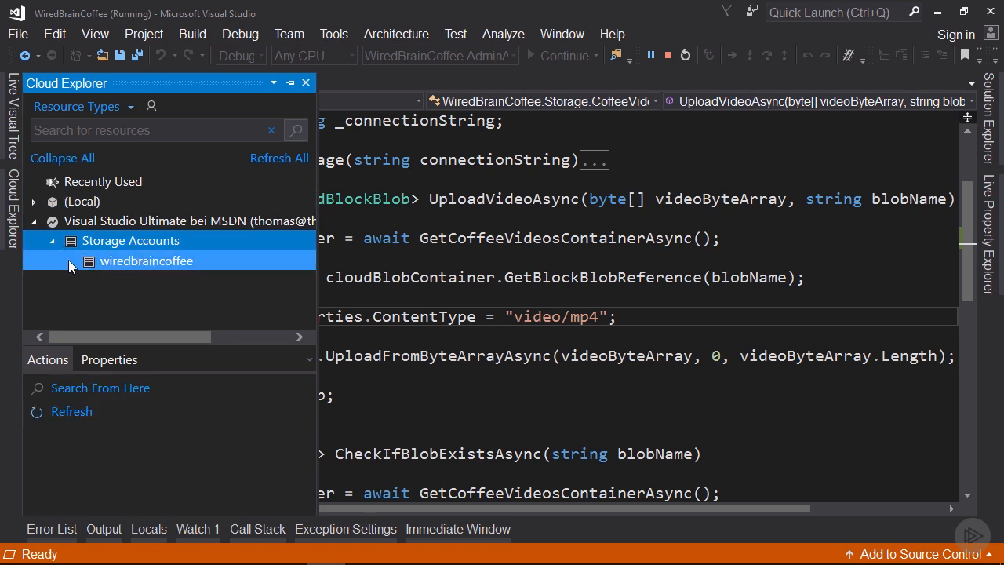
{"action": "left_click", "coordinate": [69, 260]}
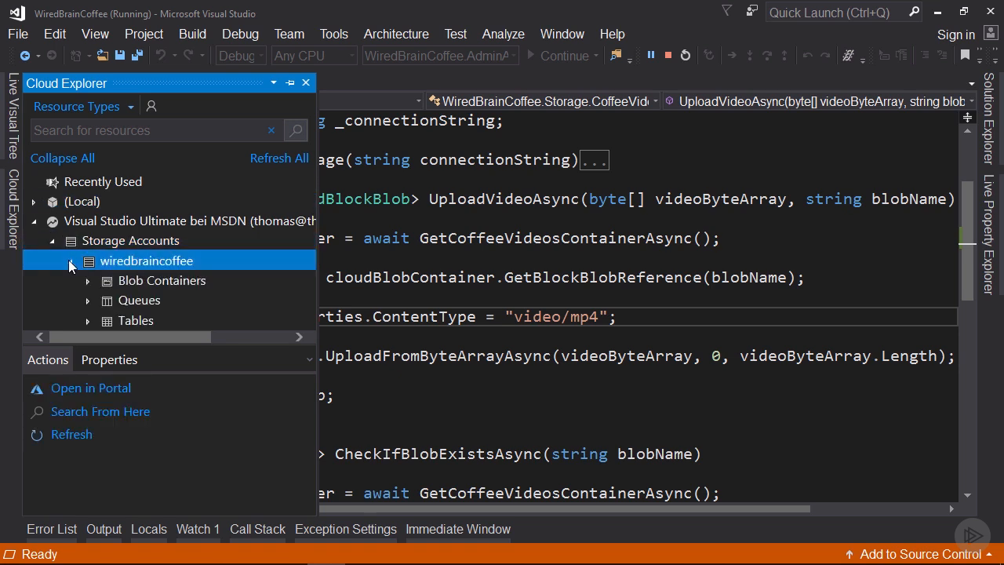
{"action": "left_click", "coordinate": [89, 279]}
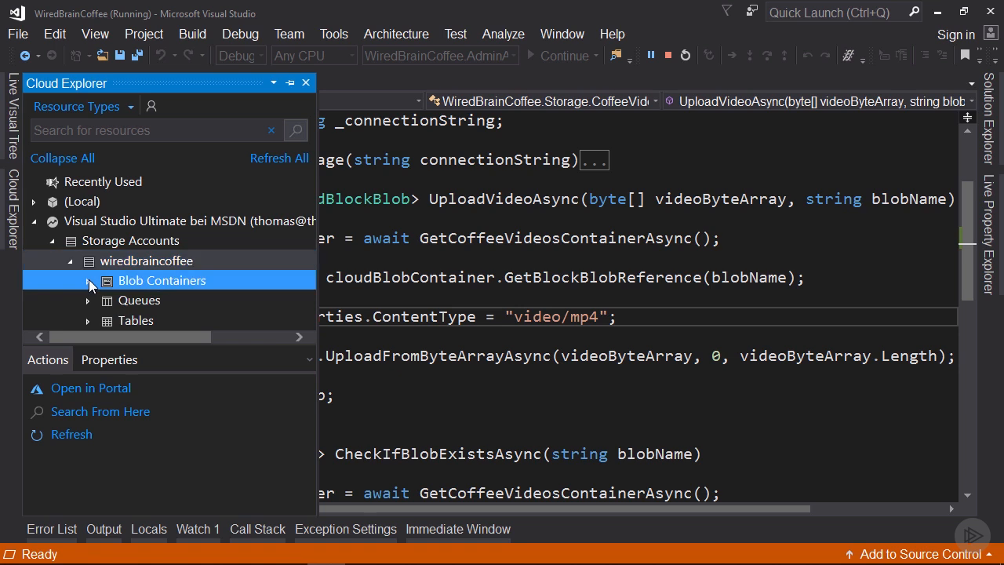
Select the coffeevideos container in the Cloud Explorer and open its blob listing
{"action": "left_click_drag", "start_coordinate": [312, 216], "coordinate": [313, 243]}
{"action": "left_click", "coordinate": [217, 261]}
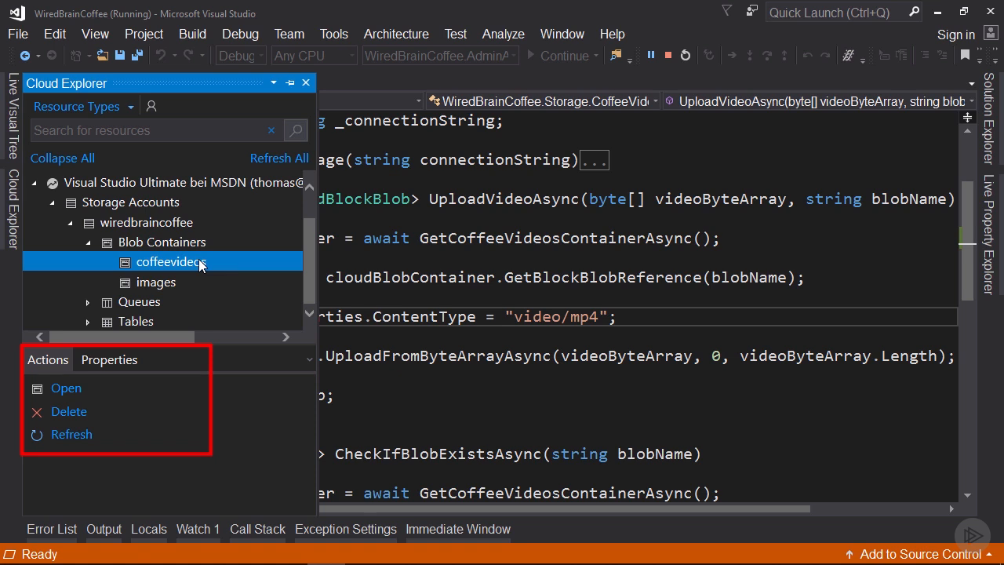
{"action": "double_click", "coordinate": [201, 265]}
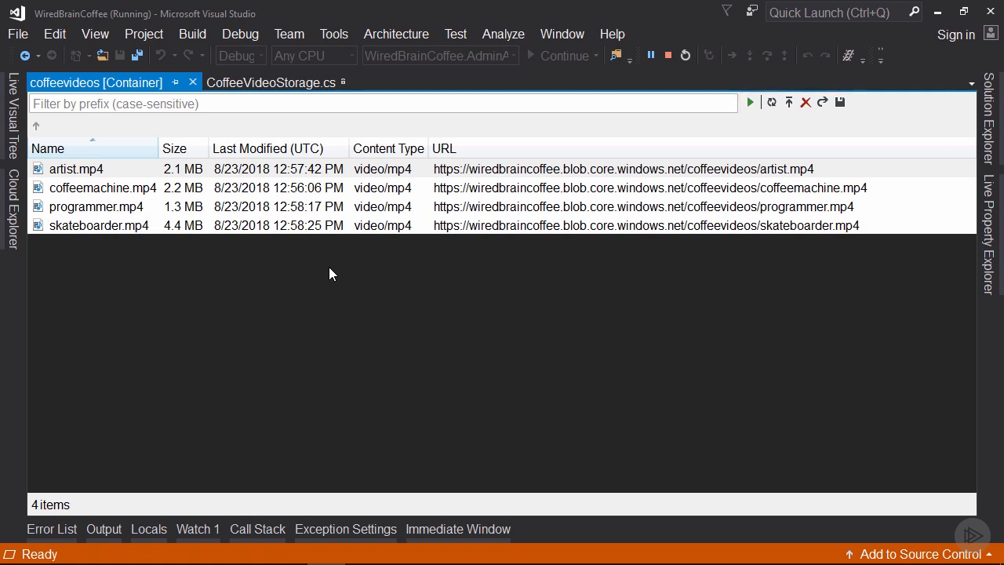
Examine the properties of the wiredbraincoffee storage account in the Cloud Explorer, temporarily widening it to read the keys and connection strings
{"action": "left_click", "coordinate": [12, 196]}
{"action": "left_click", "coordinate": [141, 224]}
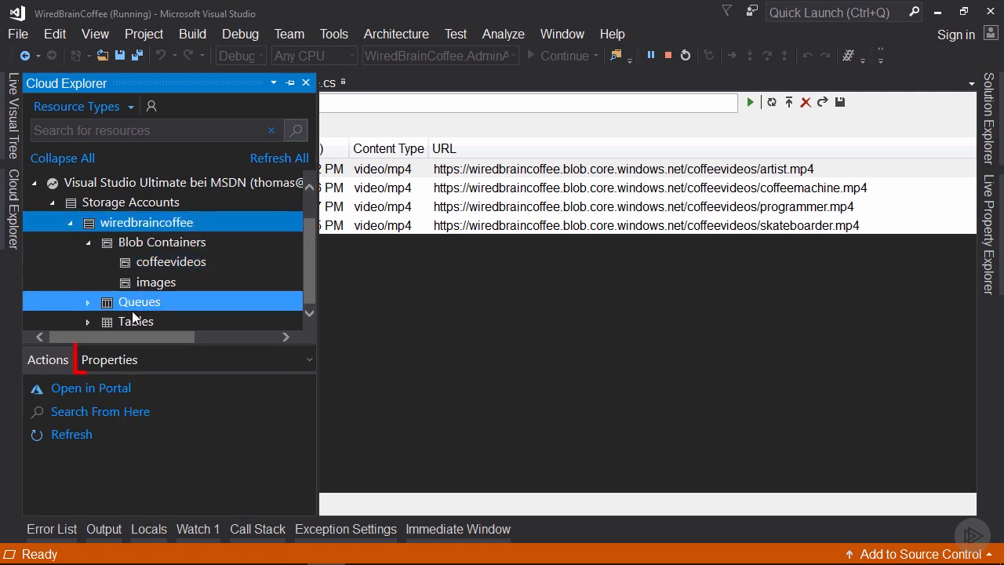
{"action": "left_click", "coordinate": [119, 364]}
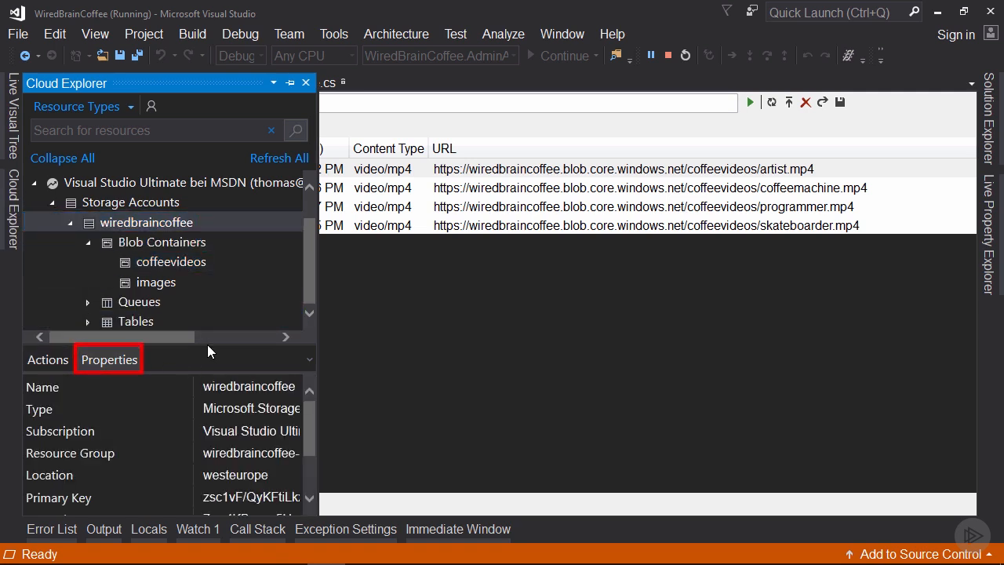
{"action": "left_click_drag", "start_coordinate": [207, 345], "coordinate": [230, 303]}
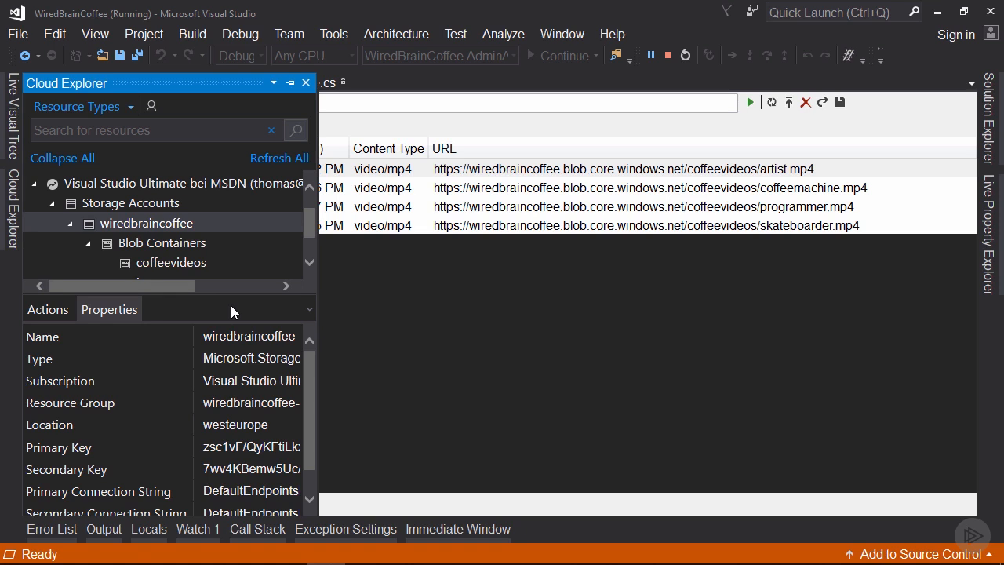
{"action": "left_click_drag", "start_coordinate": [315, 361], "coordinate": [488, 374]}
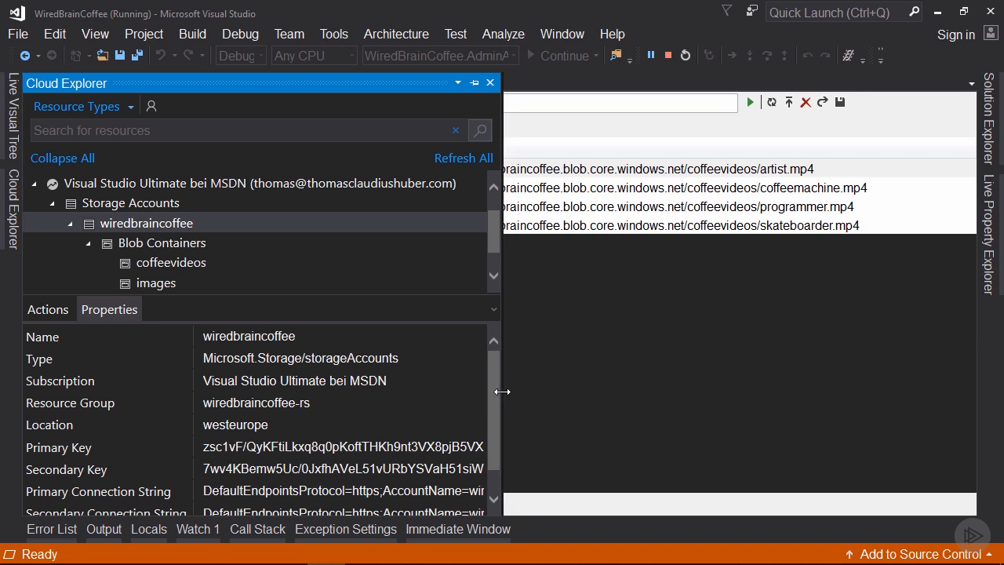
{"action": "left_click_drag", "start_coordinate": [502, 391], "coordinate": [305, 385]}
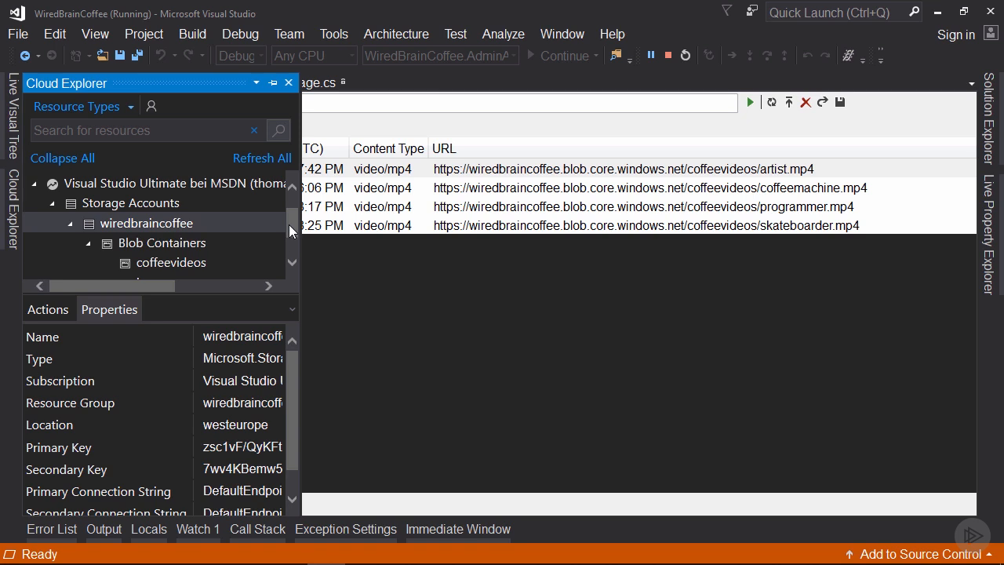
Collapse the Visual Studio Ultimate bei MSDN subscription node in the Cloud Explorer tree
{"action": "scroll", "coordinate": [289, 225], "scroll_direction": "up", "scroll_amount": 1}
{"action": "left_click", "coordinate": [110, 205]}
{"action": "left_click", "coordinate": [86, 221]}
{"action": "left_click", "coordinate": [34, 222]}
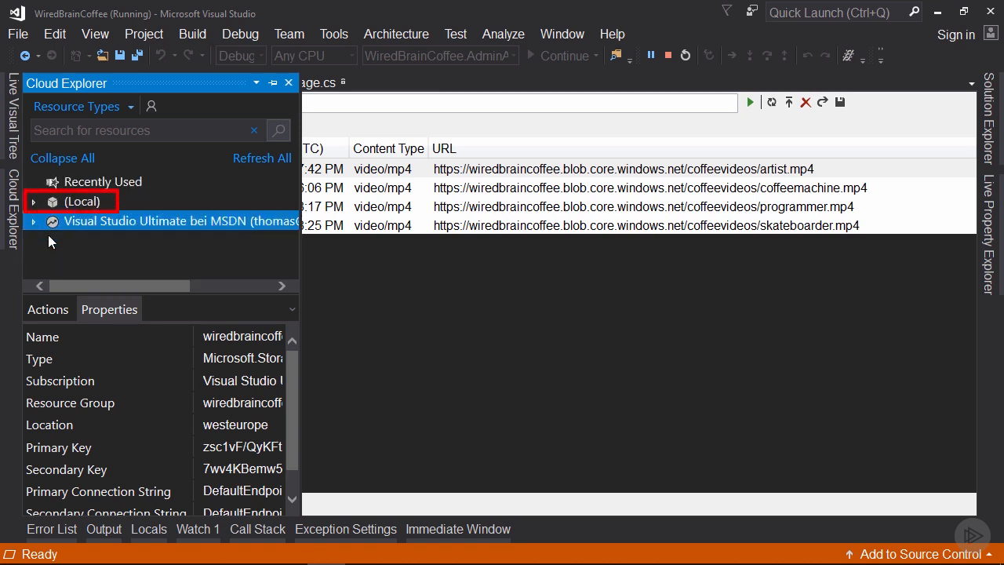